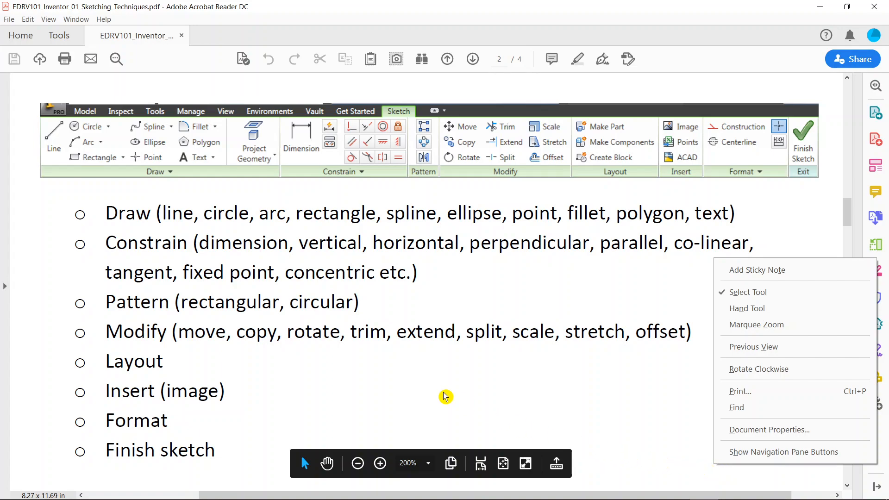
Step: Switch to Autodesk Inventor and create a new single-user project named Example, creating its missing project folder
double_click(348, 9)
left_click_drag(397, 14, 888, 18)
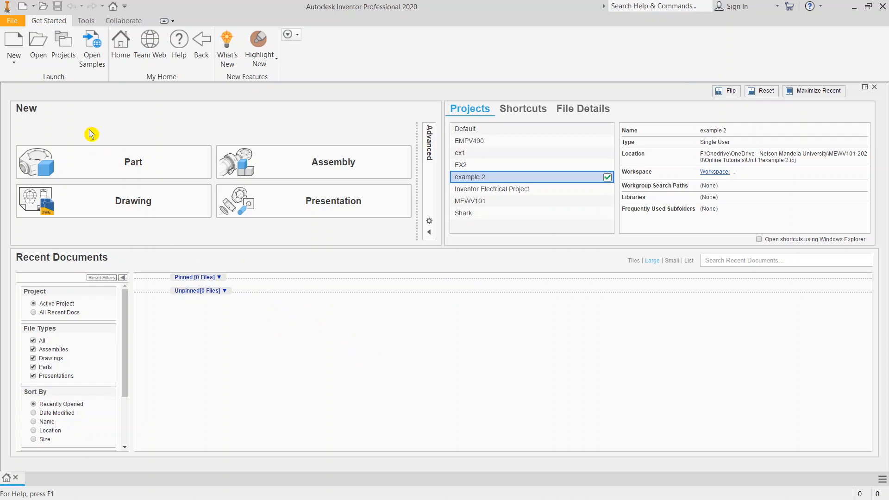
left_click(63, 59)
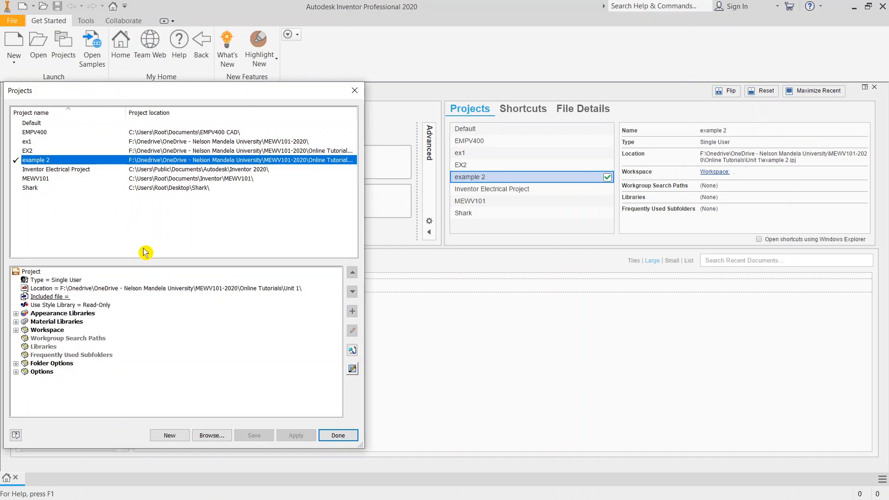
left_click(171, 437)
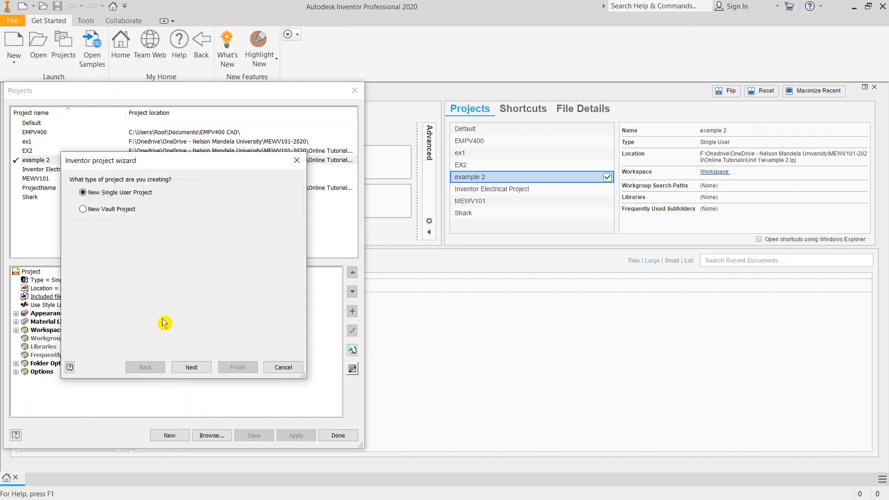
left_click(190, 367)
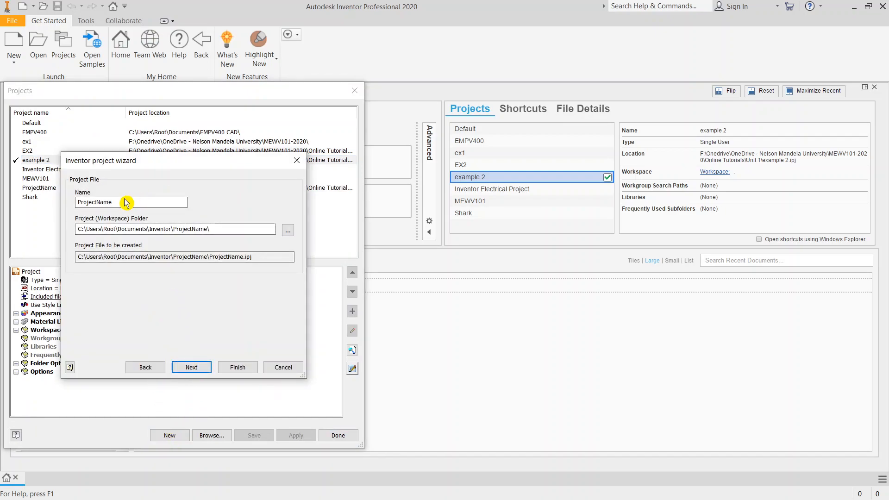
left_click_drag(126, 203, 54, 213)
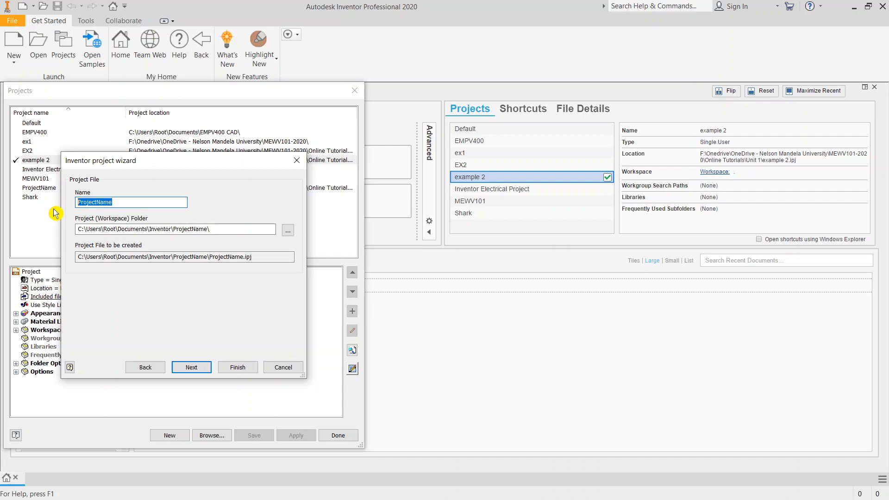
type("Example")
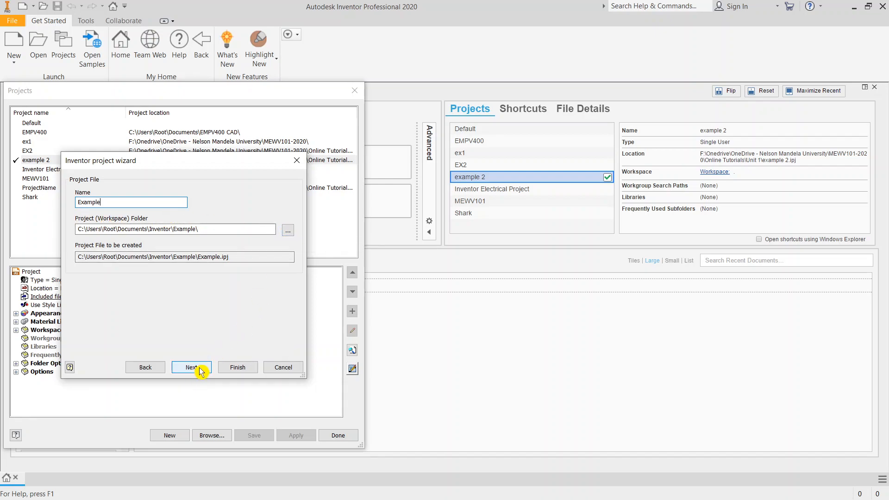
left_click(238, 368)
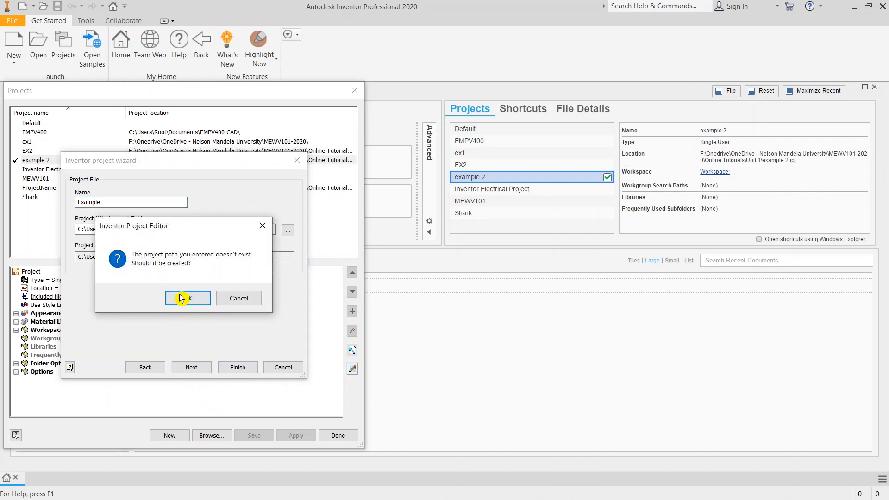
left_click(181, 298)
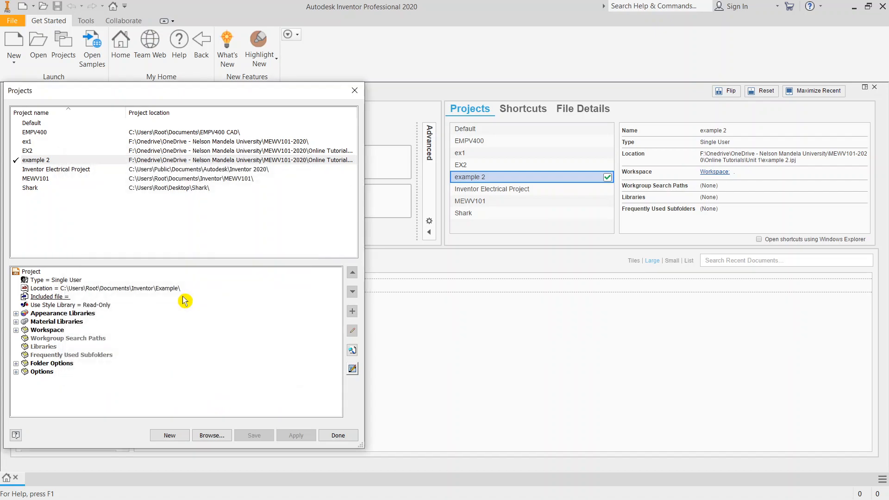
left_click(338, 436)
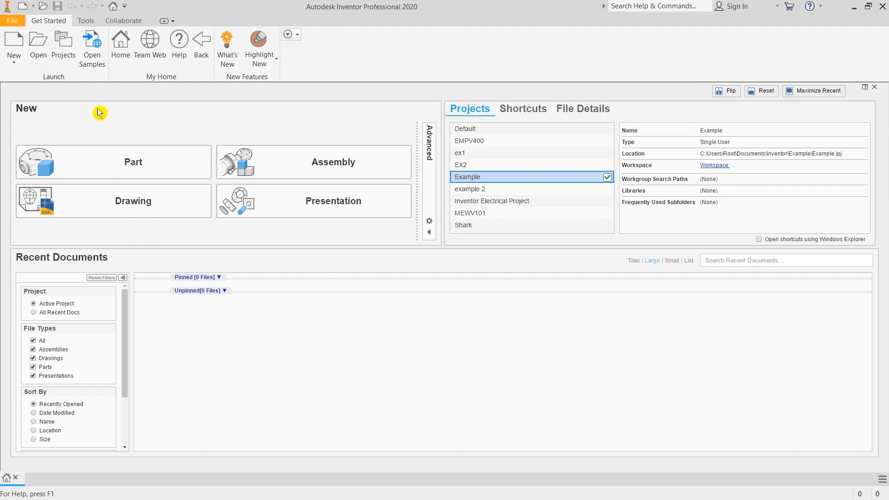
Step: Create a new part file from the metric Standard (mm).ipt template
left_click(17, 21)
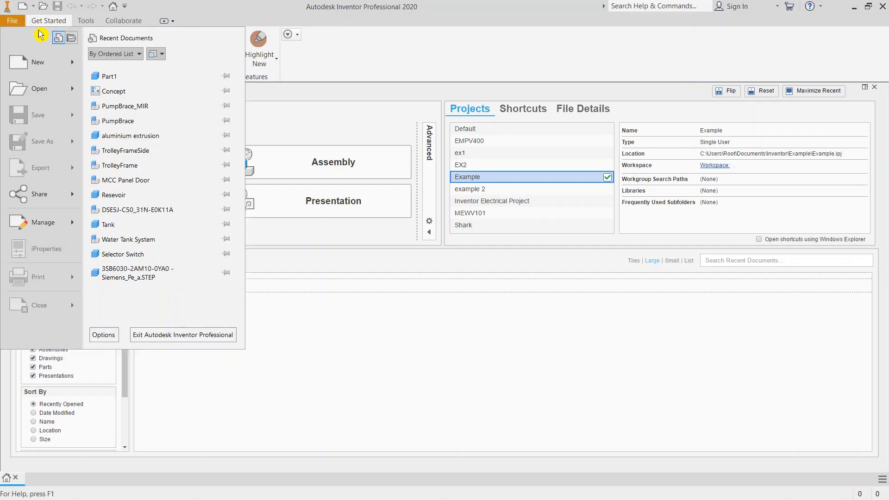
left_click(72, 60)
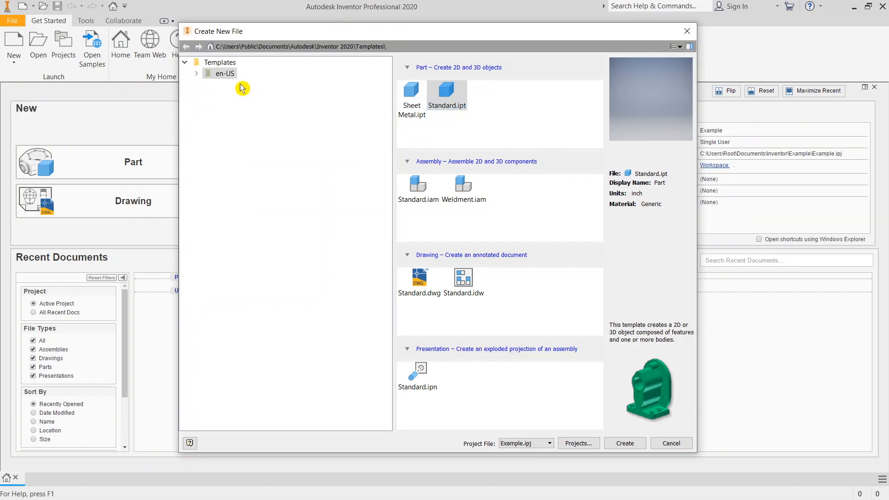
left_click(196, 73)
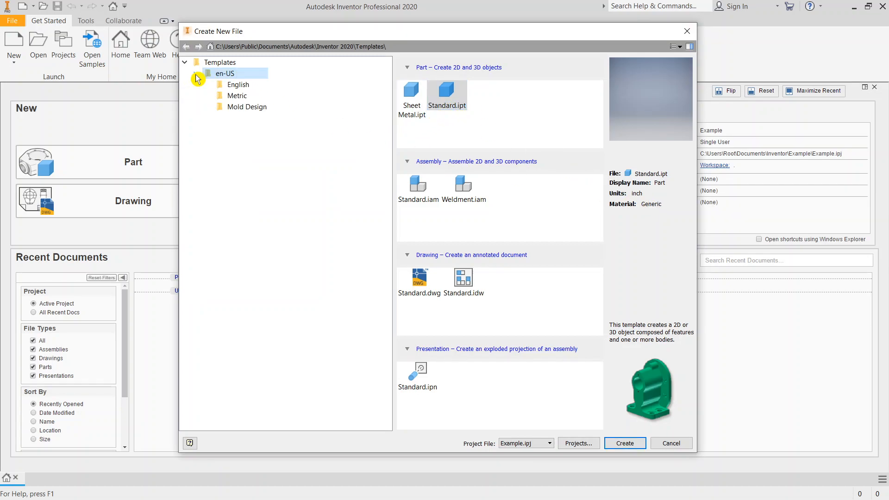
left_click(236, 97)
left_click(499, 96)
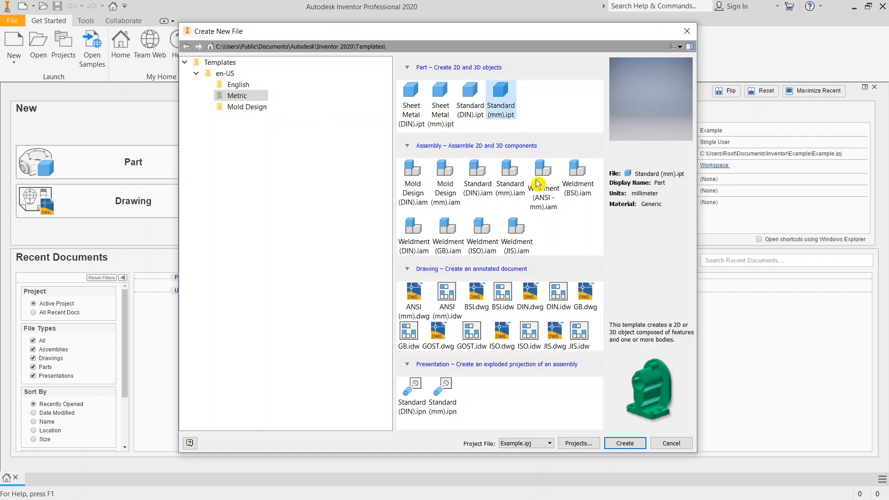
left_click(625, 443)
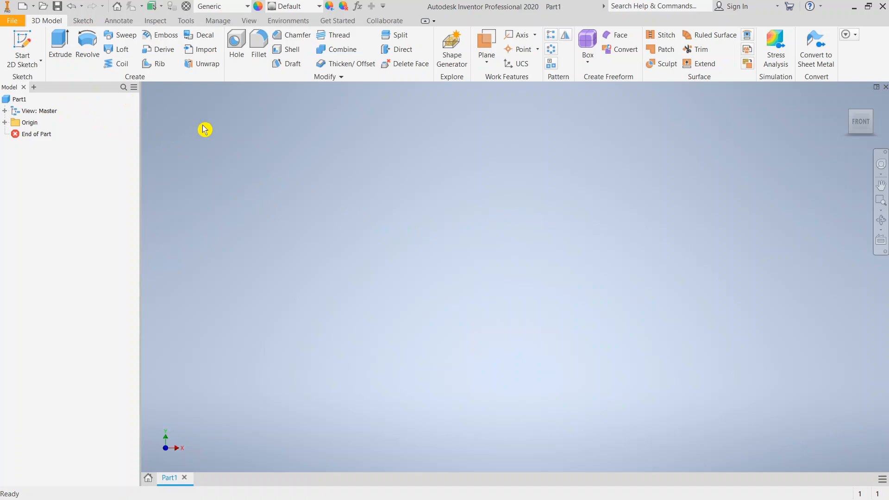
Step: Start a 2D sketch on the vertical front (XY) origin plane
left_click(20, 39)
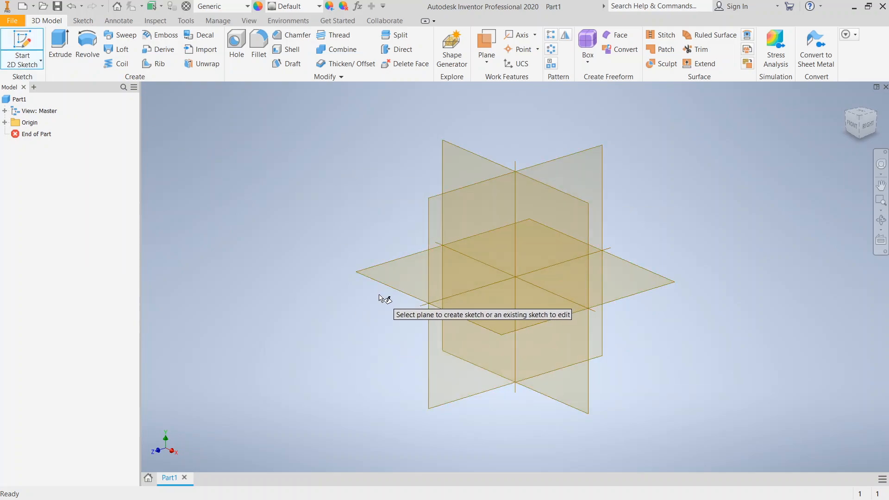
left_click(456, 163)
mouse_move(446, 206)
middle_mouse_down()
mouse_move(321, 170)
mouse_move(334, 165)
middle_mouse_up()
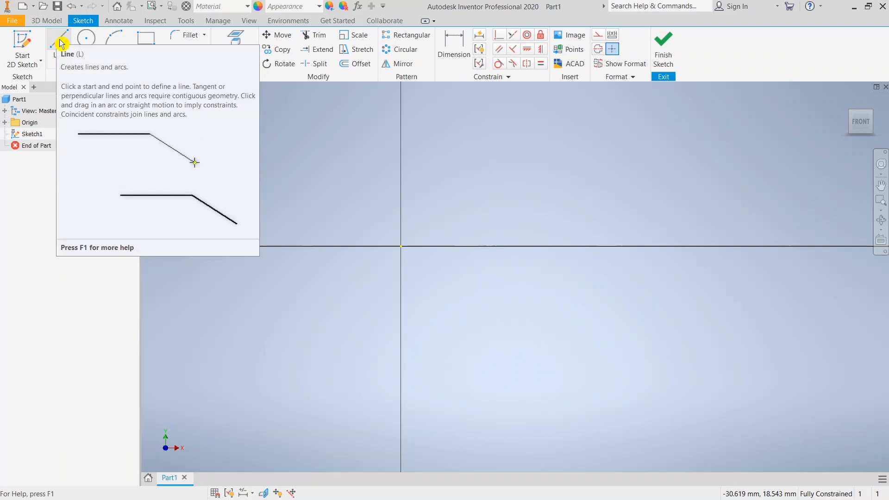
Step: Draw a horizontal line 10 mm long above and to the left of the sketch origin
left_click(60, 61)
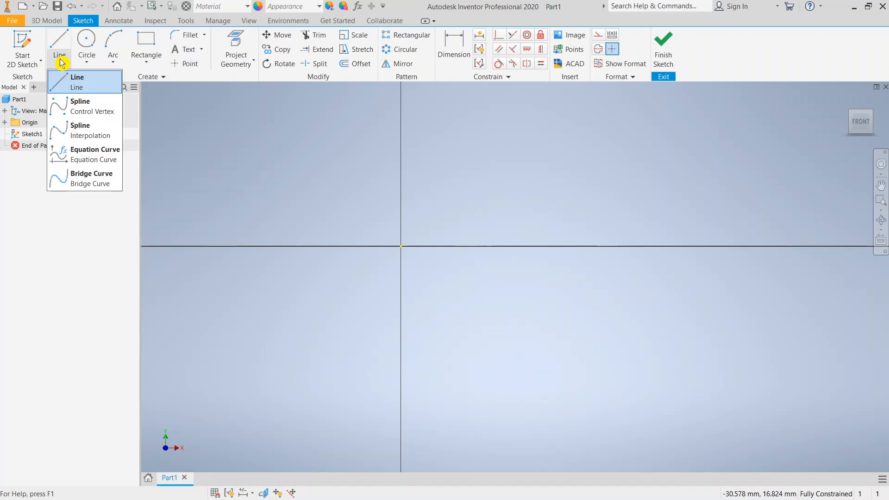
left_click(75, 84)
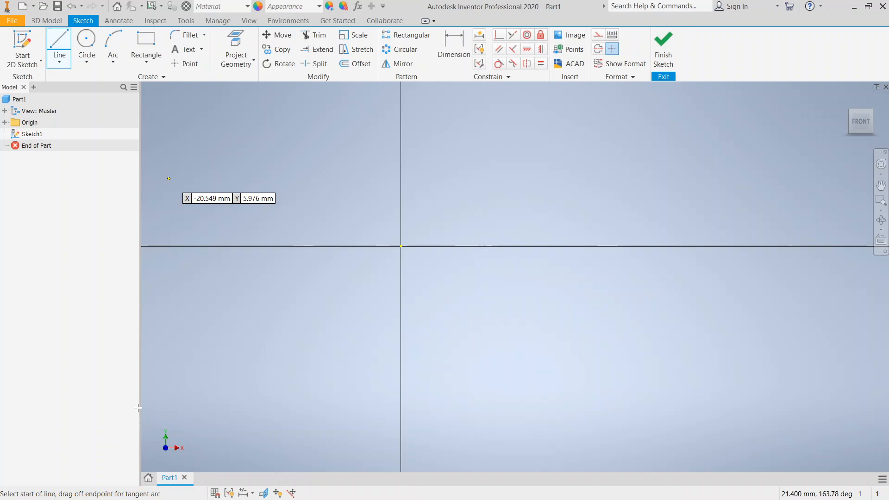
left_click(171, 145)
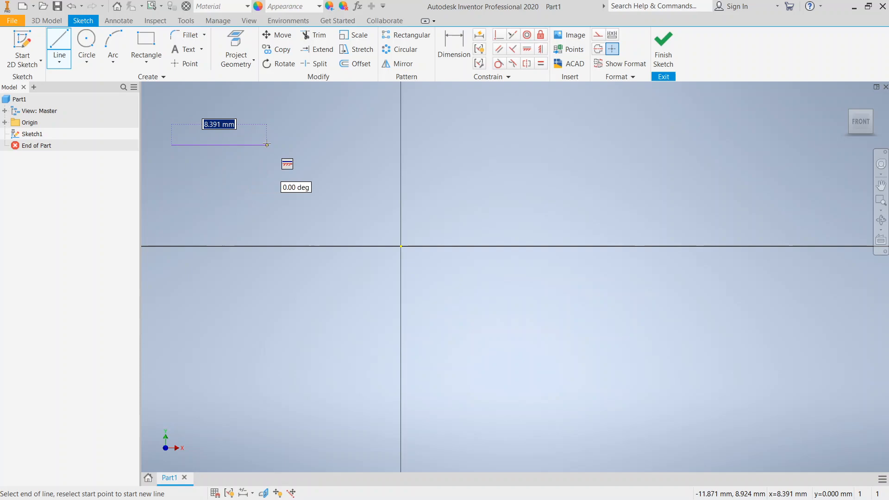
type("1")
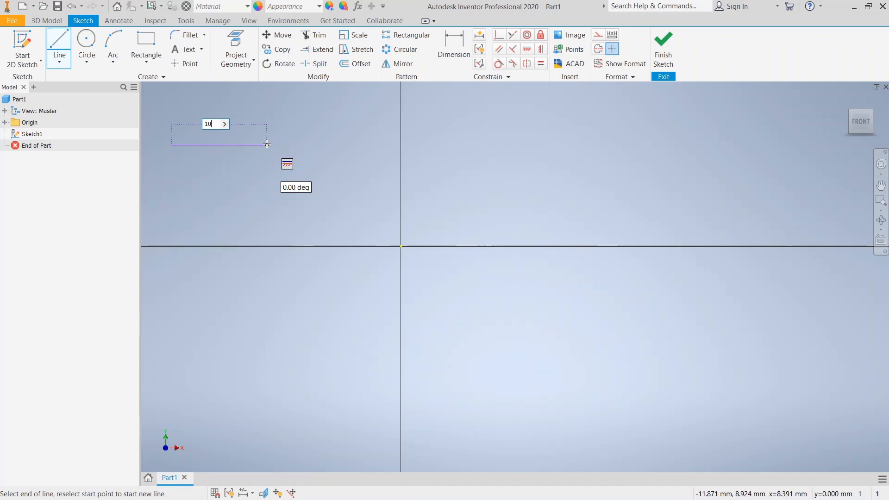
type("0")
key("Return")
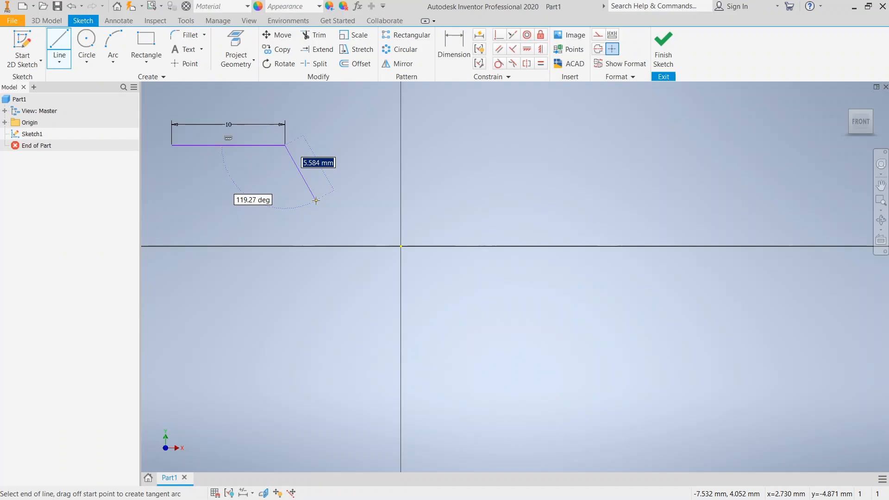
Step: Continue with a 7 mm line sloping down from the horizontal line's right end at 120 degrees, and end the line chain
key("Tab")
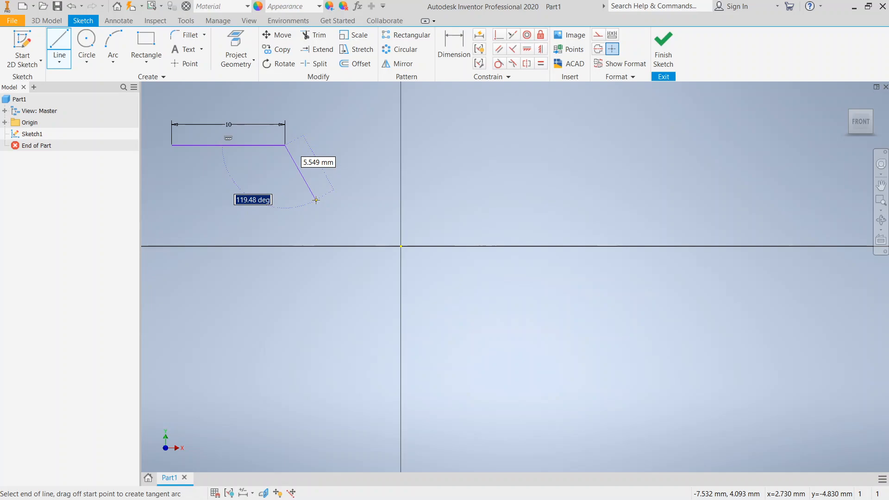
type("120")
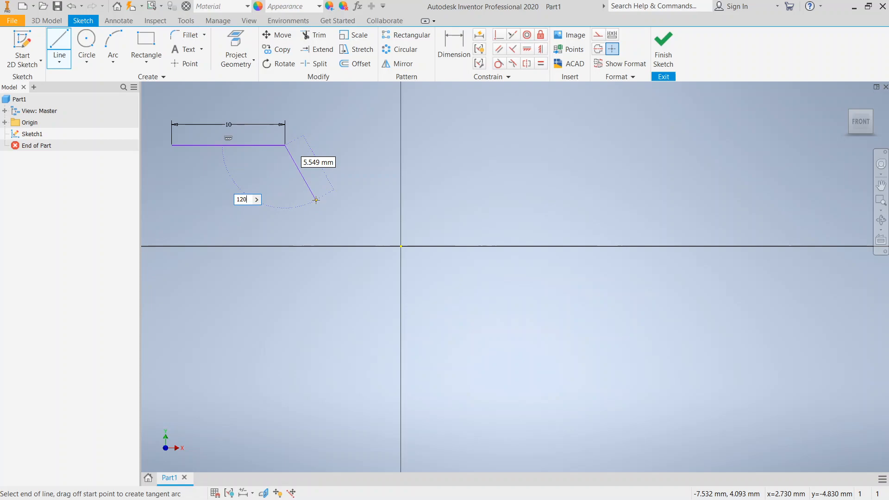
key("Tab")
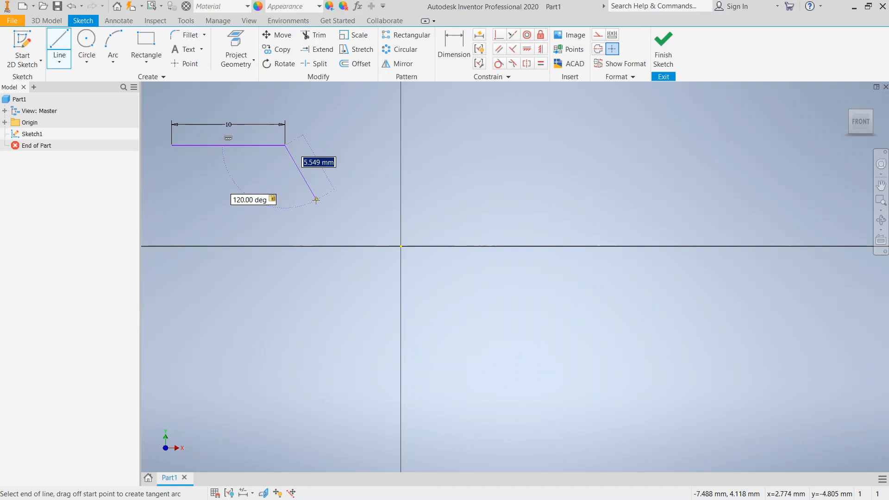
key("Return")
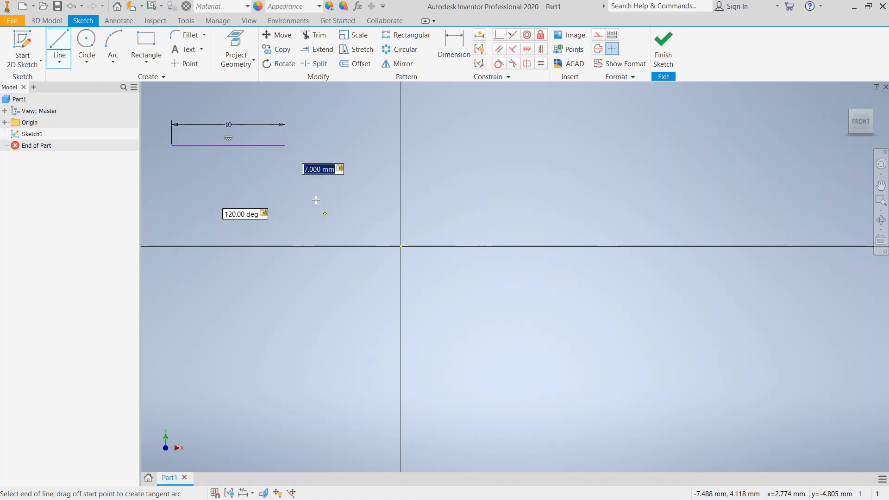
key("Tab")
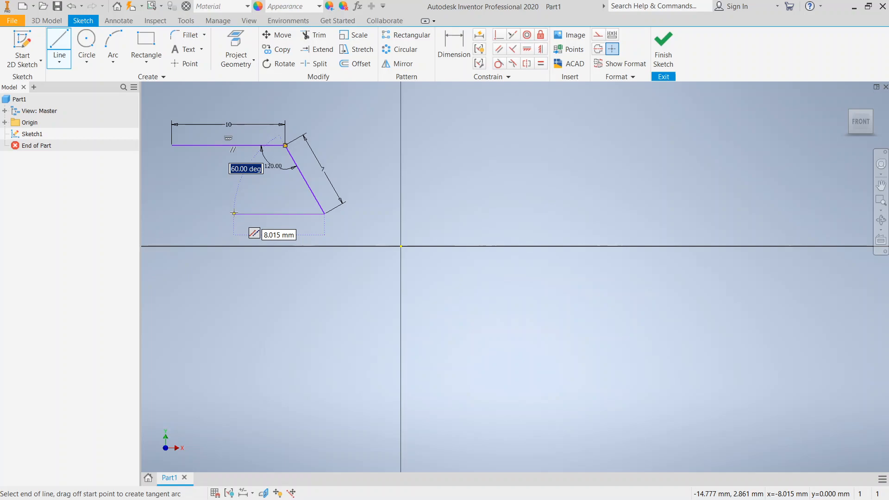
key("Escape")
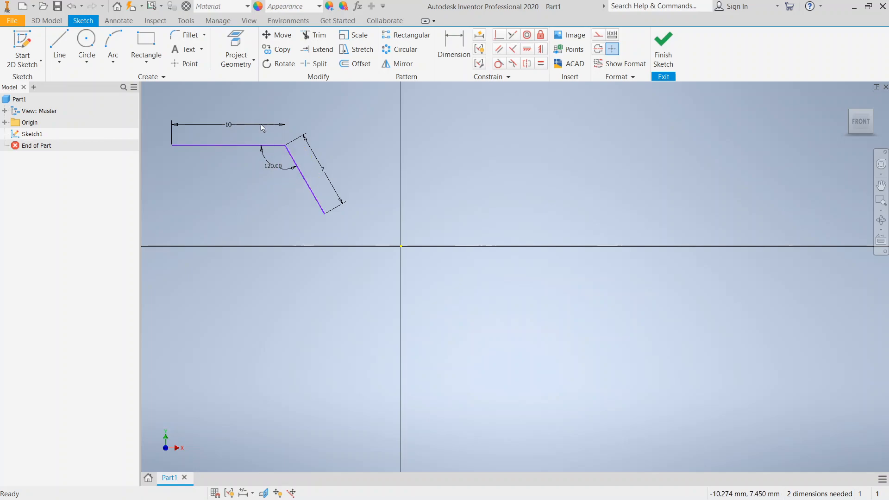
mouse_move(207, 170)
middle_mouse_down()
mouse_move(316, 193)
mouse_move(304, 221)
mouse_move(299, 207)
mouse_move(311, 204)
mouse_move(333, 222)
mouse_move(289, 205)
middle_mouse_up()
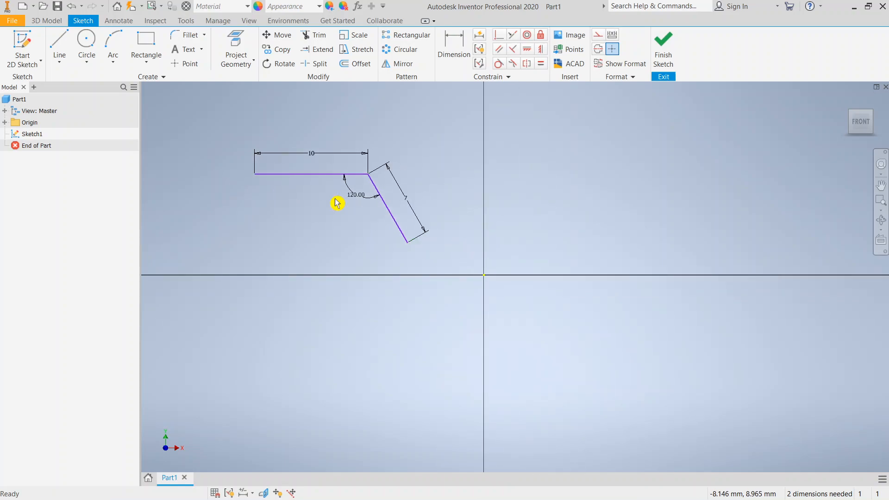
left_click(882, 185)
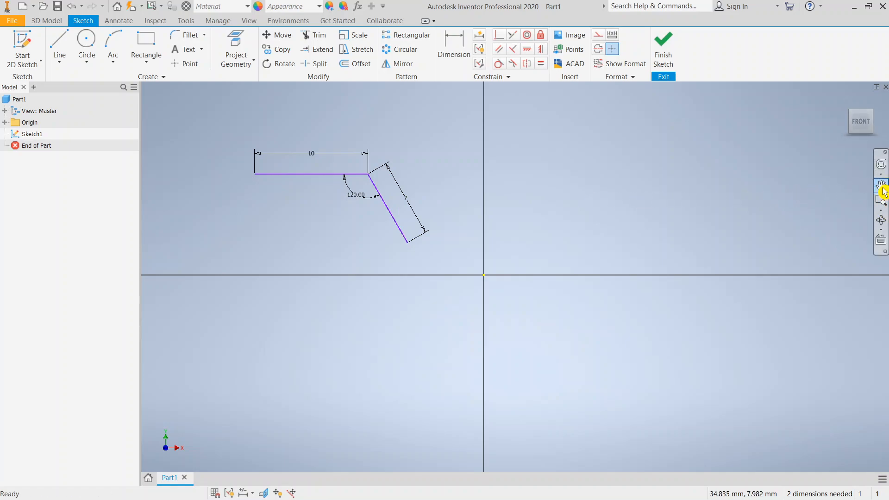
left_click(878, 188)
mouse_move(363, 227)
left_mouse_down()
mouse_move(471, 268)
mouse_move(440, 230)
mouse_move(476, 259)
mouse_move(432, 258)
mouse_move(476, 260)
mouse_move(470, 265)
mouse_move(417, 234)
mouse_move(694, 260)
mouse_move(758, 256)
mouse_move(520, 307)
mouse_move(484, 278)
mouse_move(596, 353)
mouse_move(524, 277)
mouse_move(530, 271)
mouse_move(554, 295)
mouse_move(530, 256)
left_mouse_up()
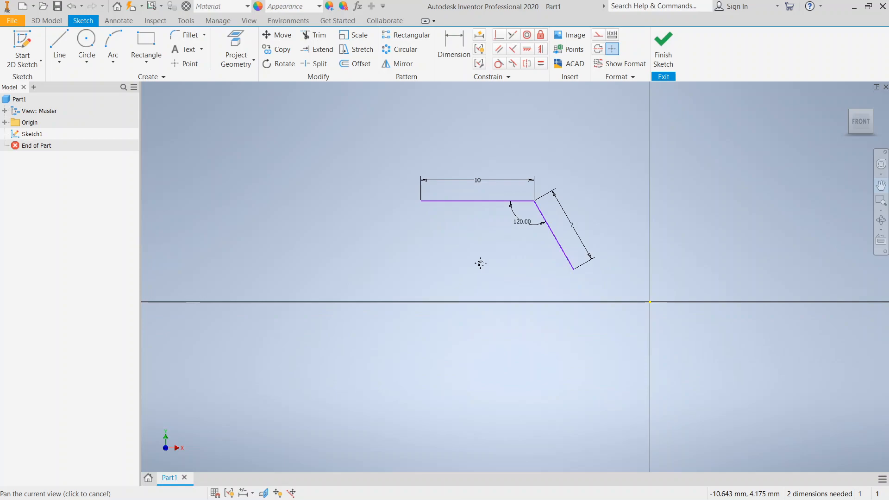
key("Escape")
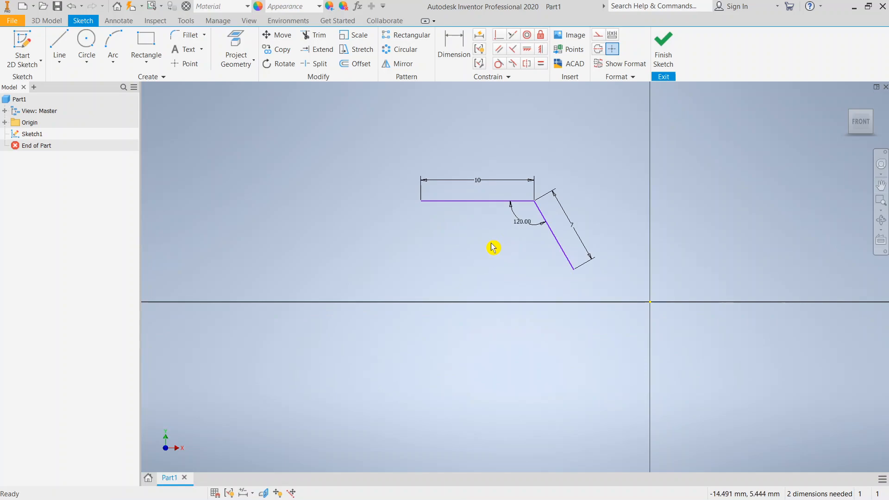
mouse_move(491, 243)
middle_mouse_down()
mouse_move(494, 332)
mouse_move(549, 257)
mouse_move(593, 307)
mouse_move(488, 276)
mouse_move(465, 246)
mouse_move(409, 242)
mouse_move(371, 274)
middle_mouse_up()
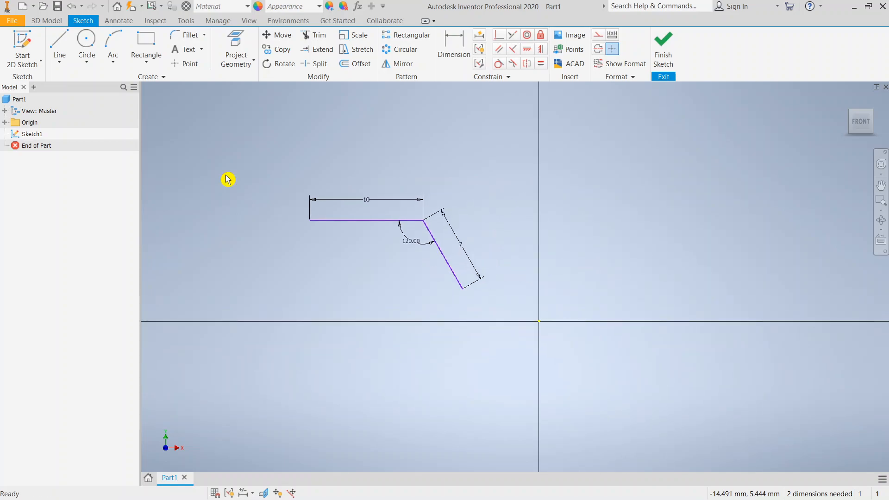
Step: Draw a circle of 10 mm diameter centred on the left endpoint of the horizontal line
left_click(84, 35)
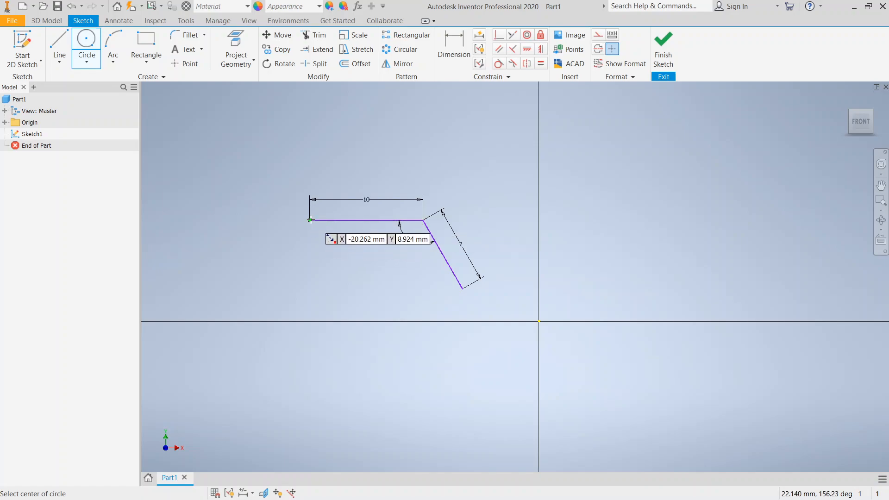
left_click(310, 220)
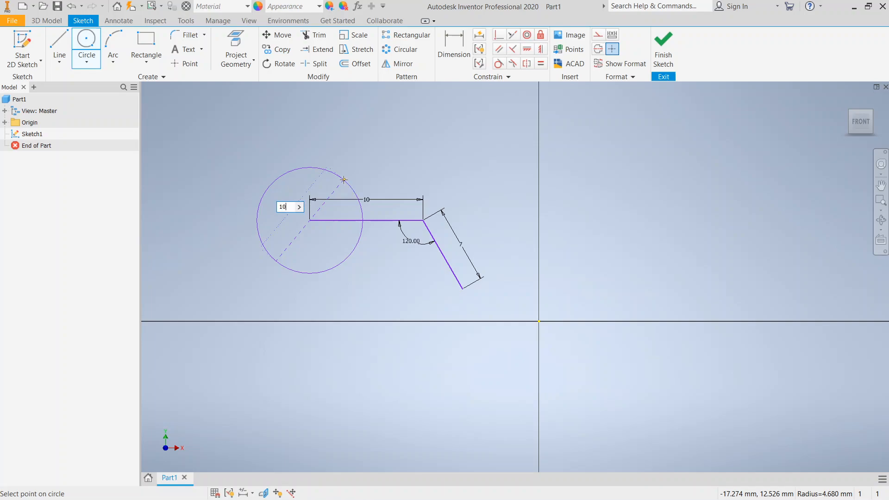
key("Return")
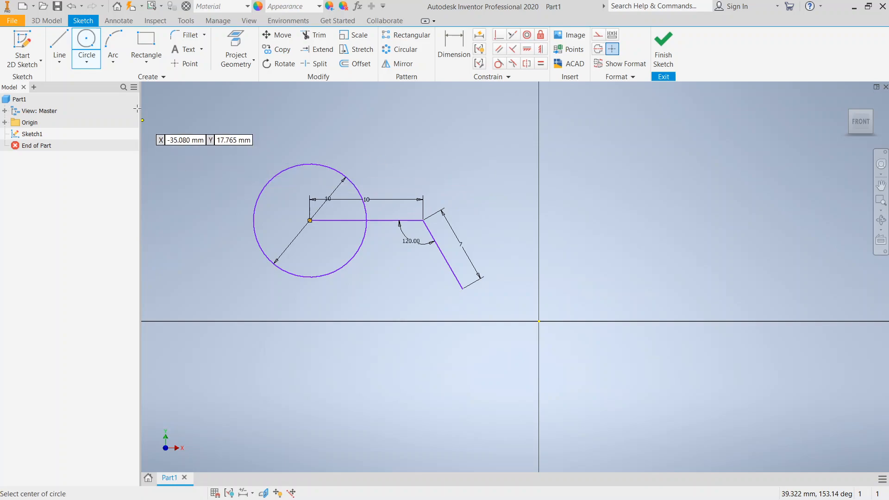
Step: Draw a three-point arc of 4 mm radius above and to the left of the circle, and delete it again
key("Escape")
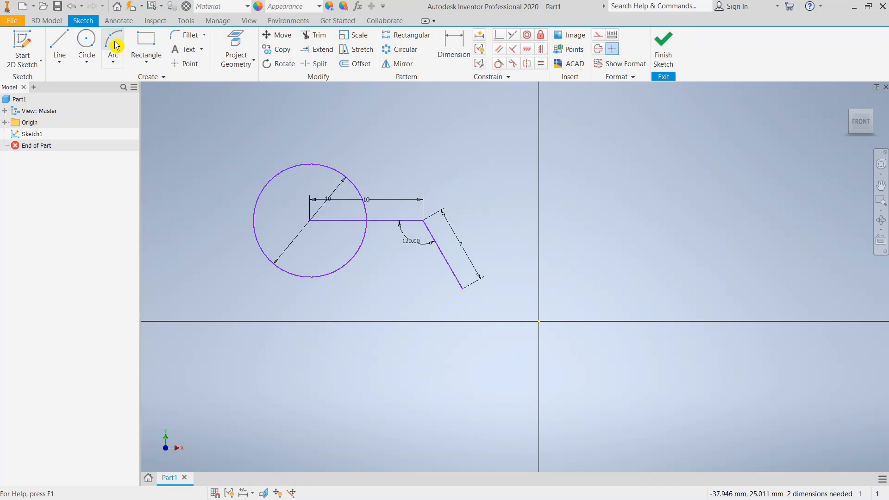
left_click(97, 60)
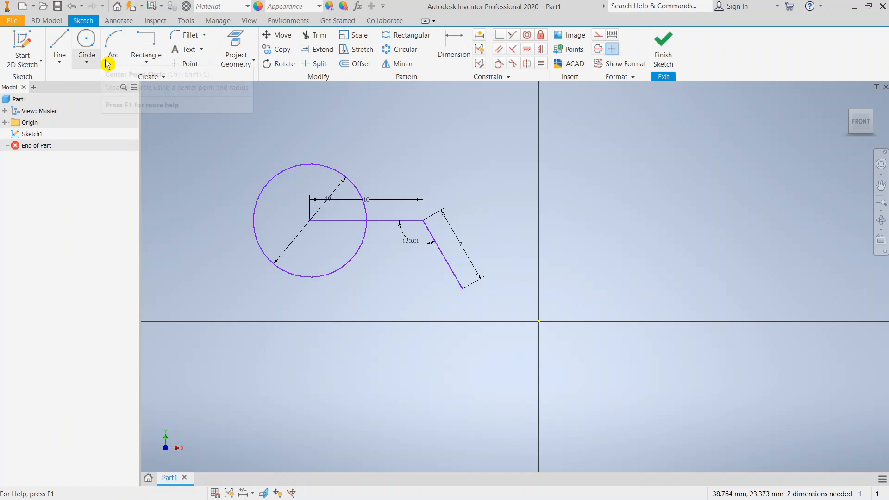
left_click(112, 60)
left_click(115, 62)
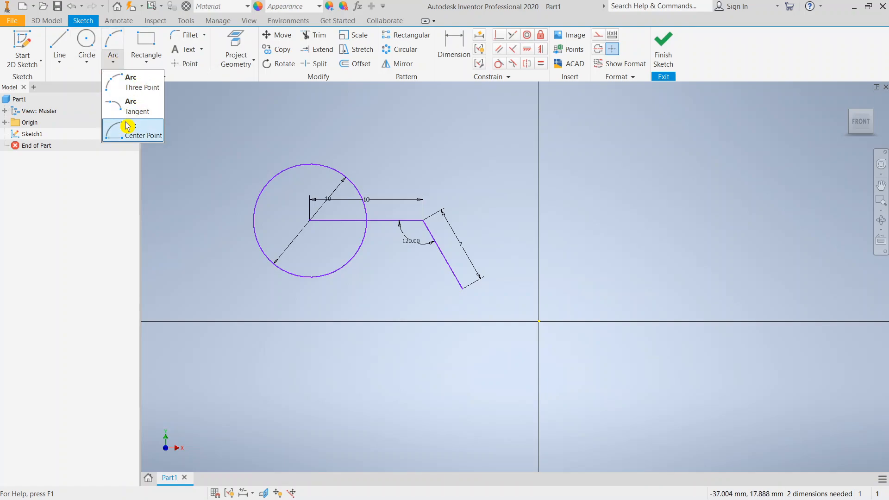
left_click(128, 82)
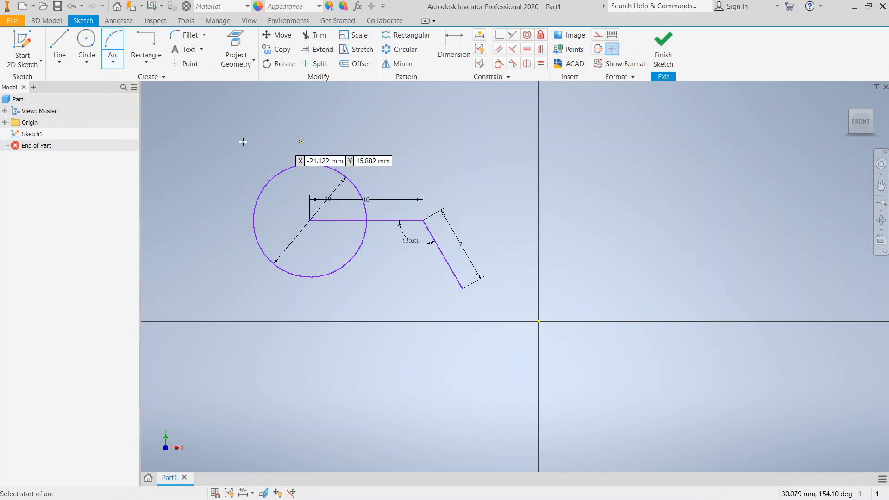
left_click(182, 109)
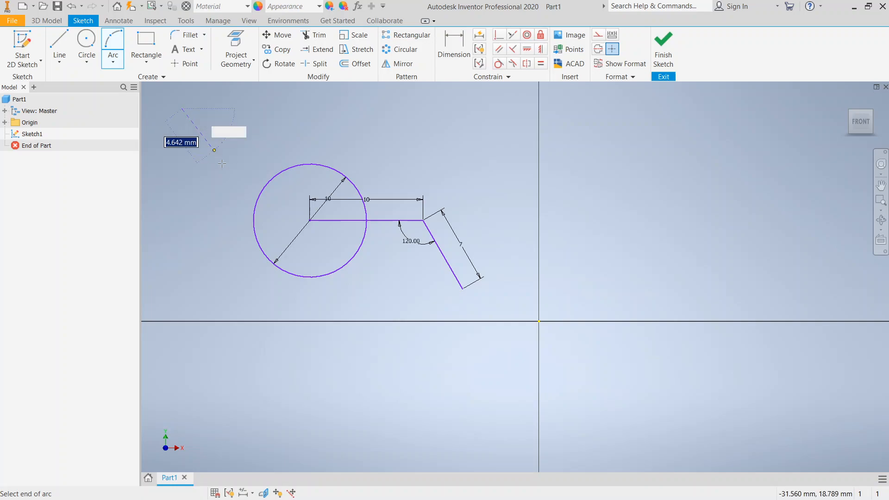
left_click(231, 140)
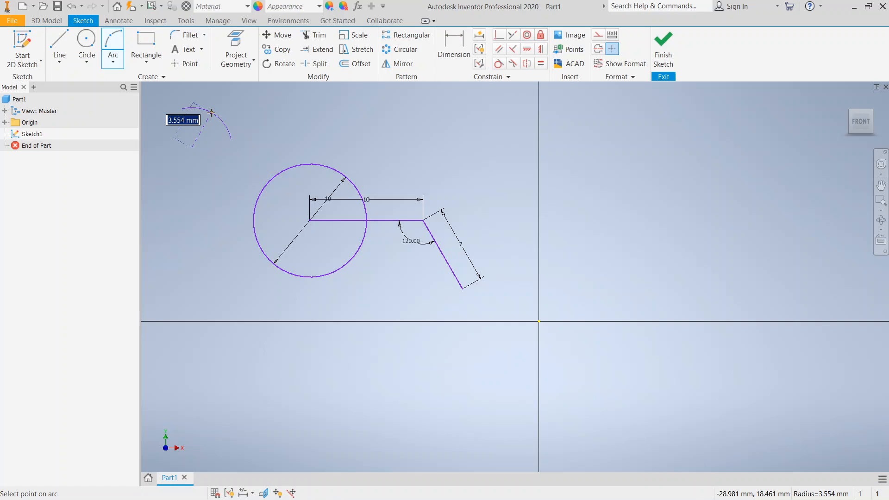
key("Return")
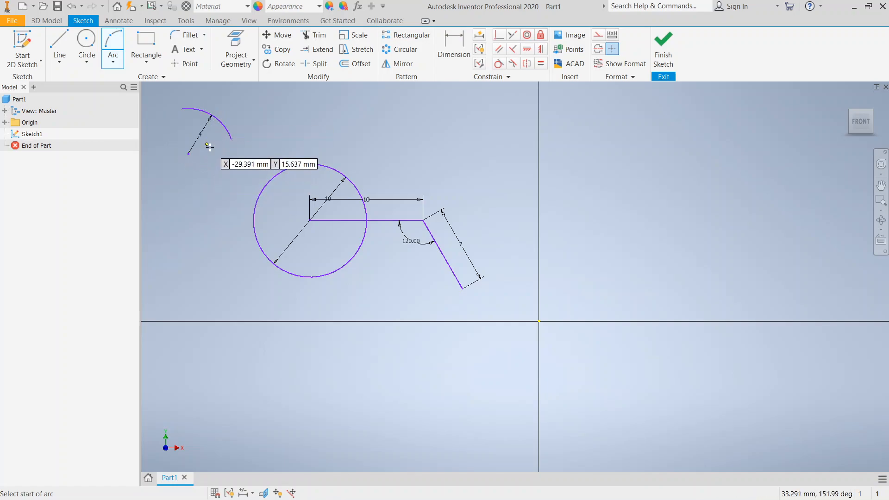
key("Escape")
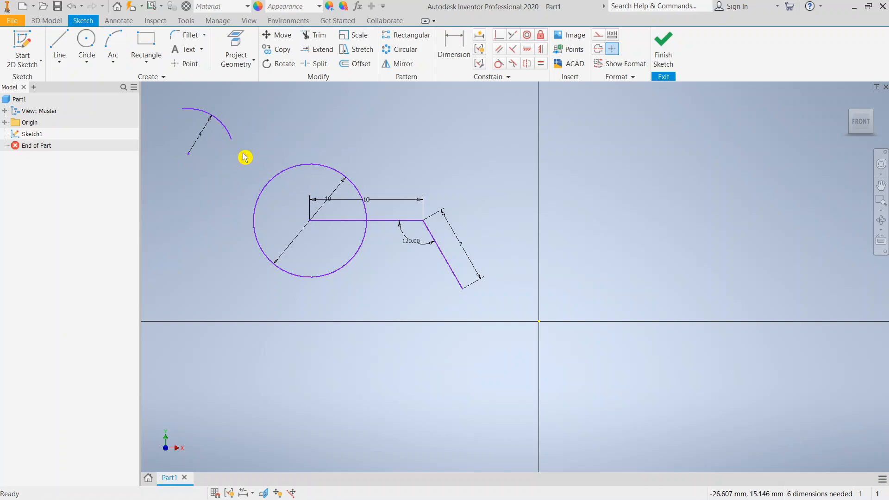
key("Delete")
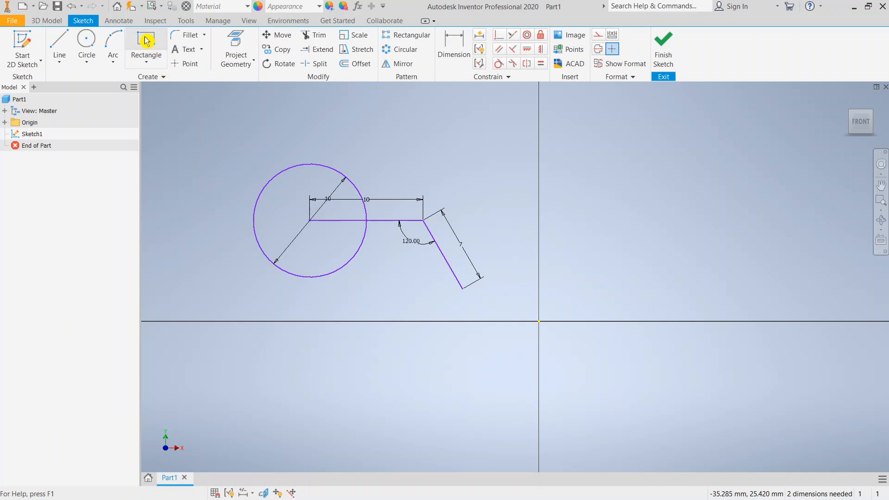
Step: Draw a two-point rectangle about 13.6 mm wide and 6 mm high above and to the left of the circle
middle_click_drag(343, 156, 472, 162)
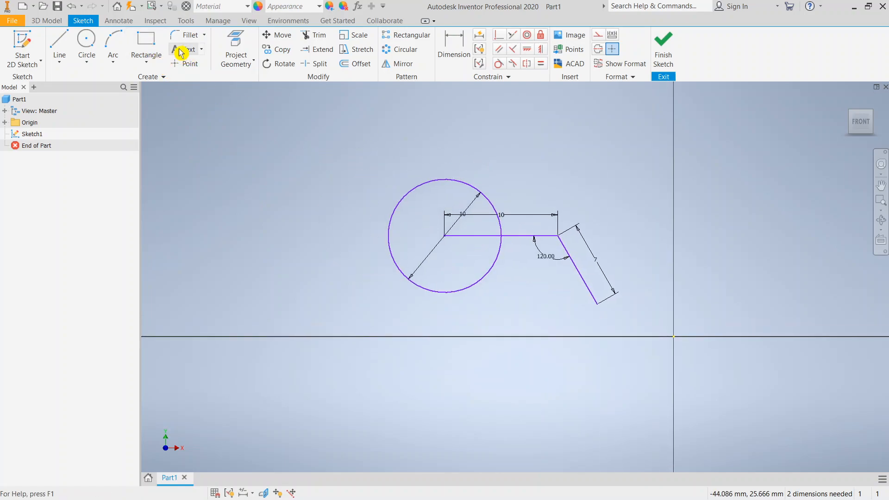
left_click(138, 64)
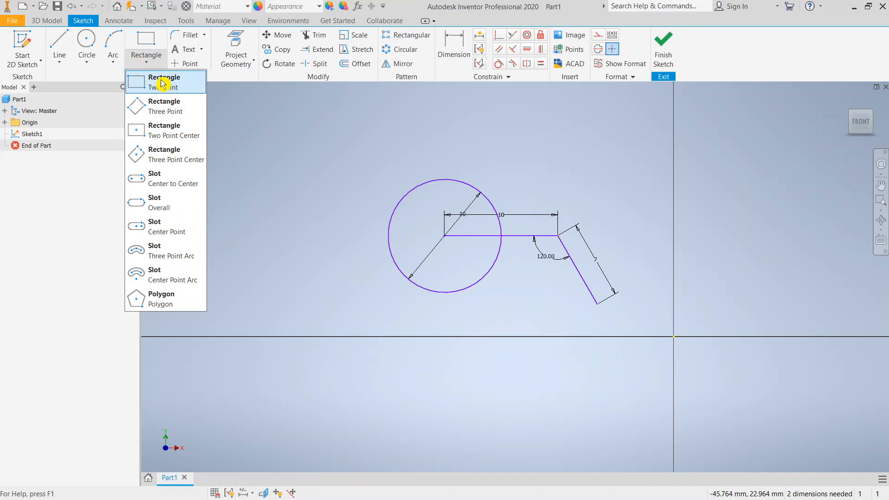
left_click(155, 83)
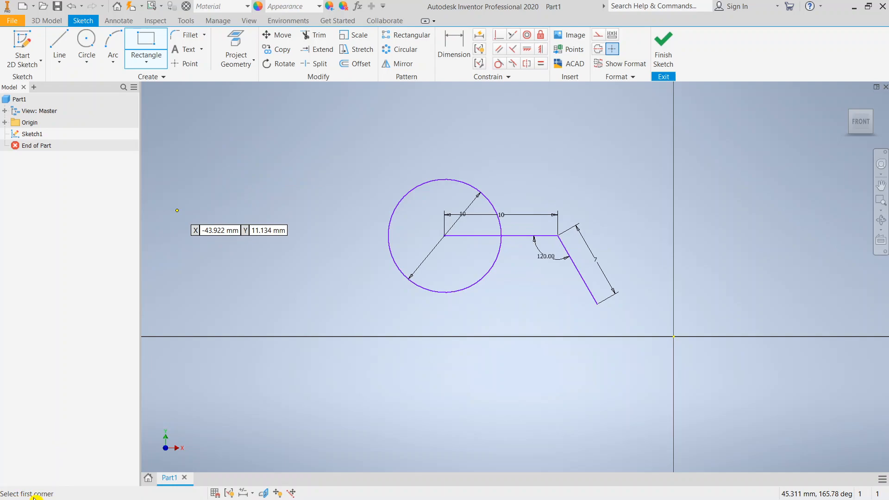
left_click(217, 135)
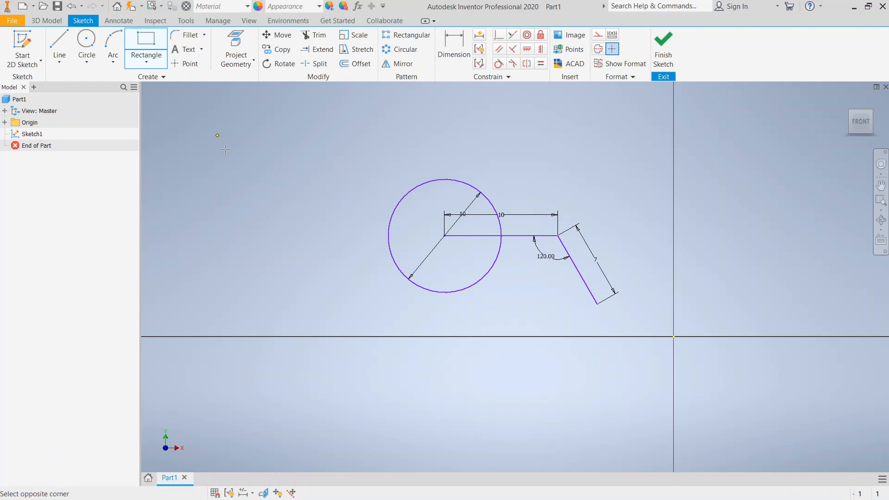
left_click(372, 203)
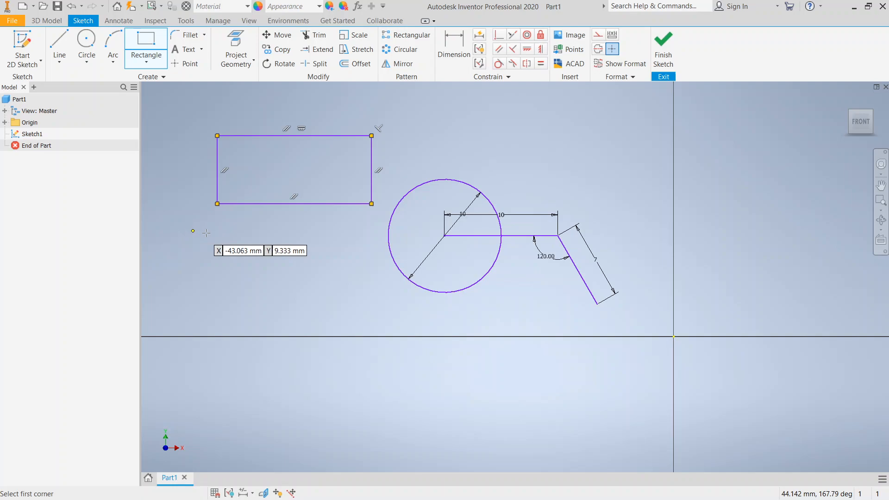
Step: Draw a second two-point rectangle, 15 mm wide and 6 mm high, below the first one, and end the command
left_click(189, 238)
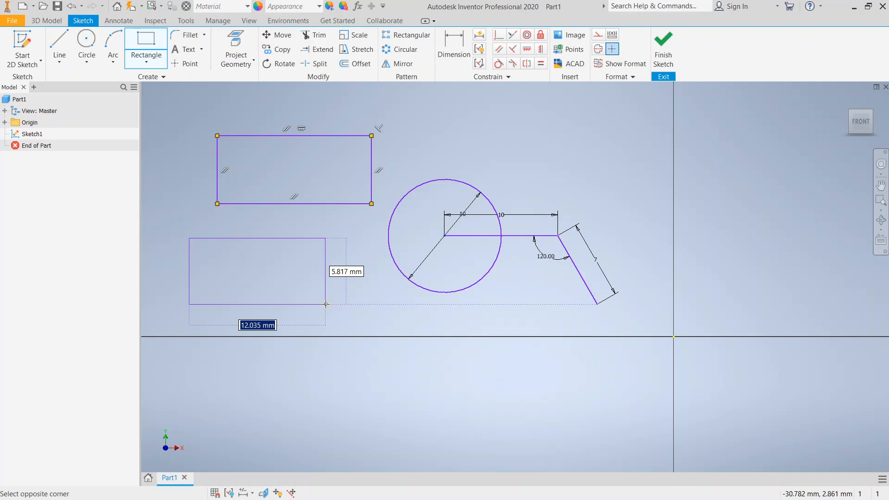
type("15")
key("Tab")
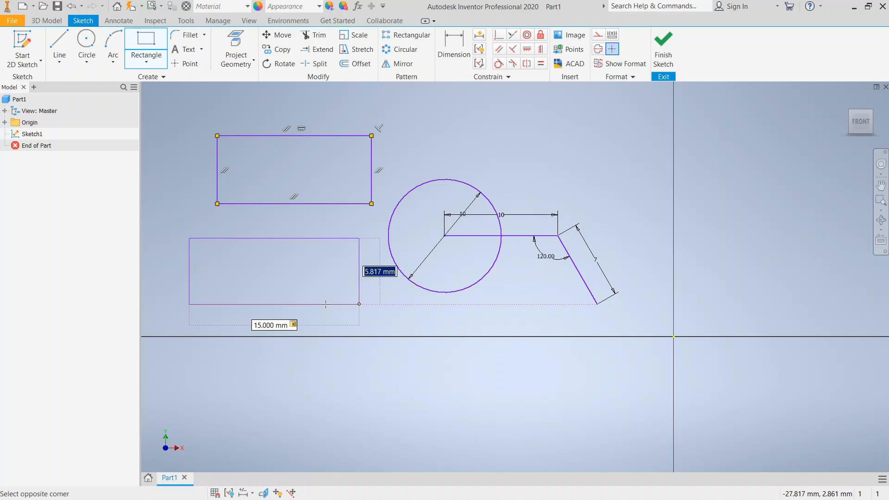
type("6")
key("Return")
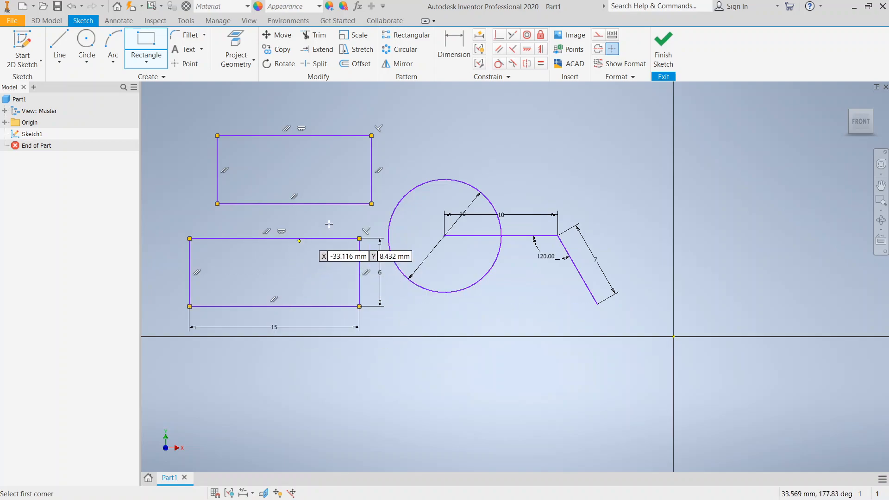
key("Escape")
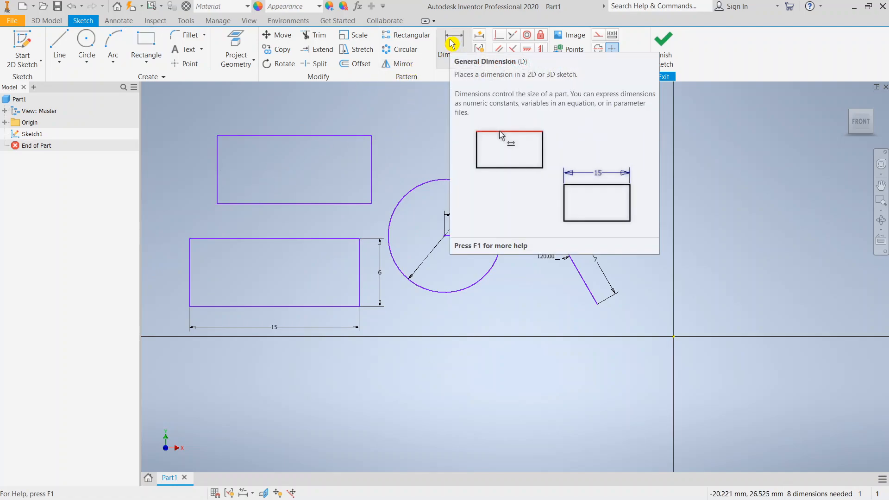
Step: Dimension the upper rectangle to a width of 15 mm and a height of 5 mm
left_click(452, 43)
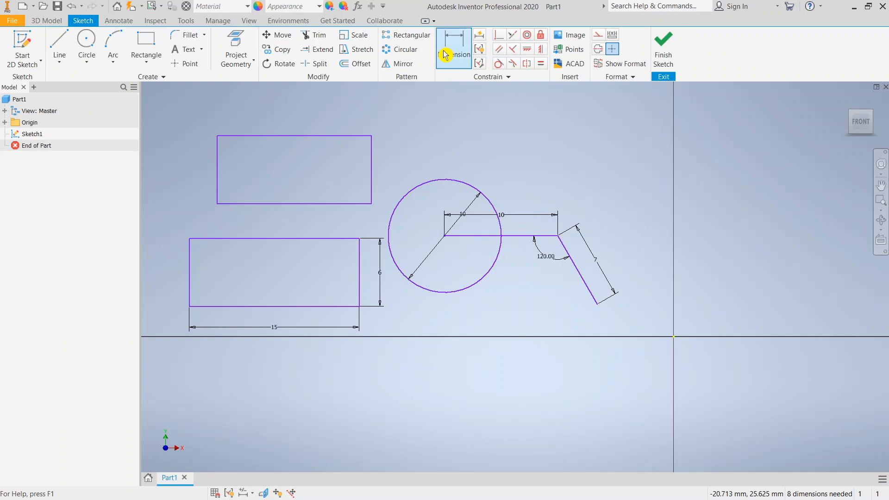
left_click(285, 137)
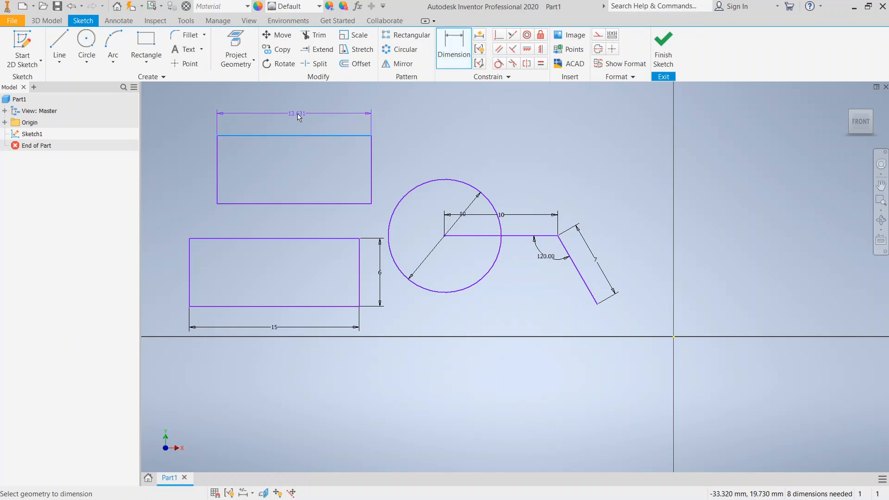
left_click(294, 111)
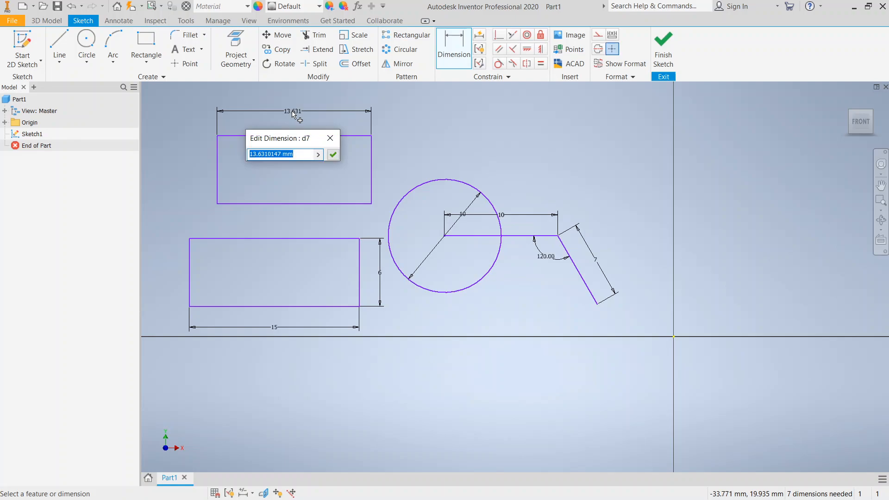
type("15")
key("Return")
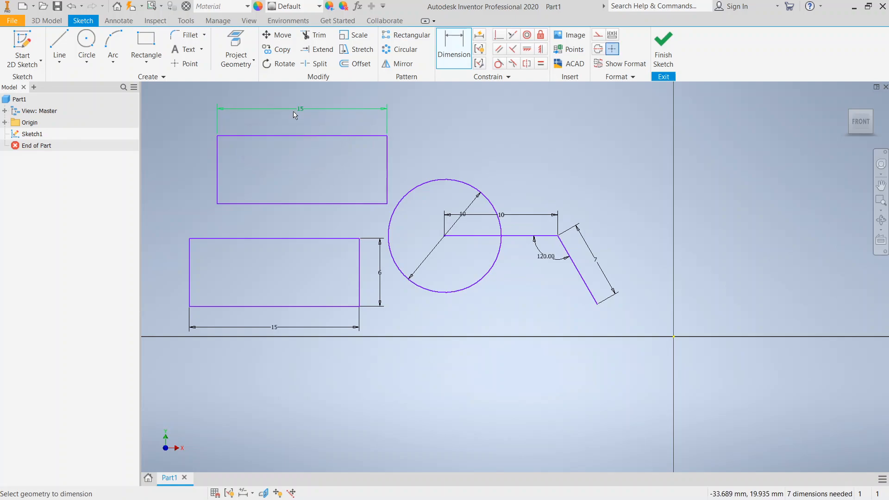
left_click(389, 164)
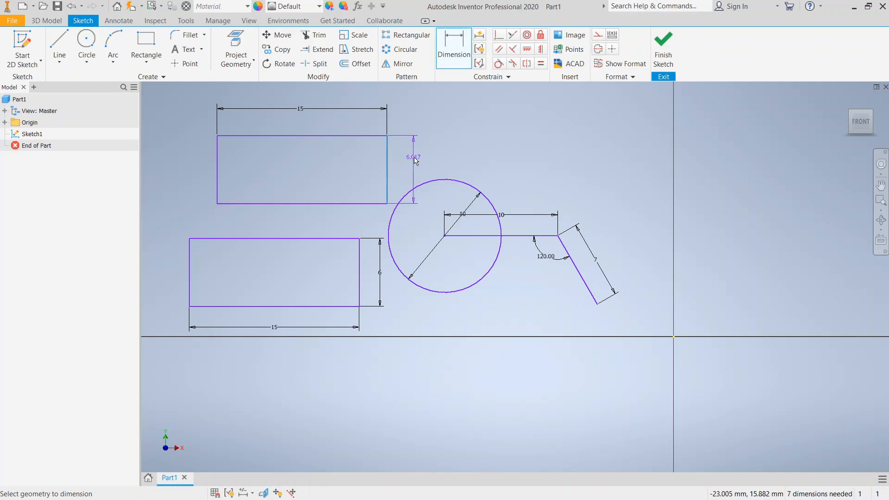
left_click(415, 160)
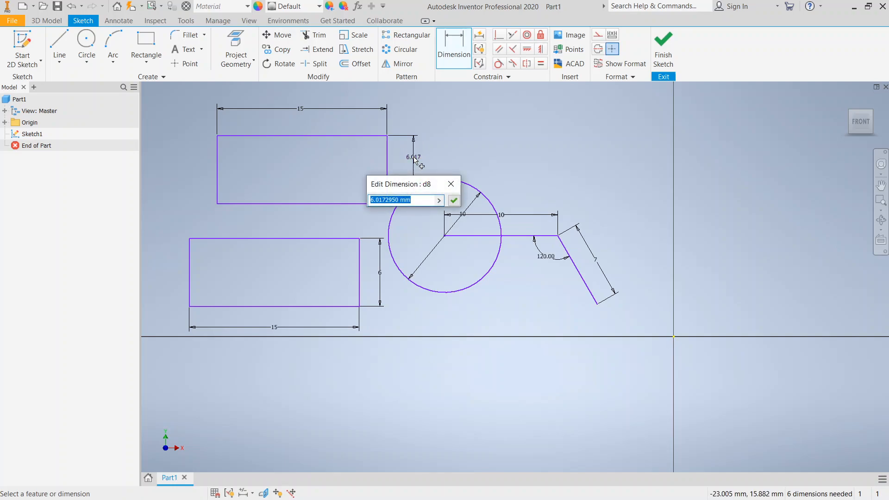
type("5")
key("Return")
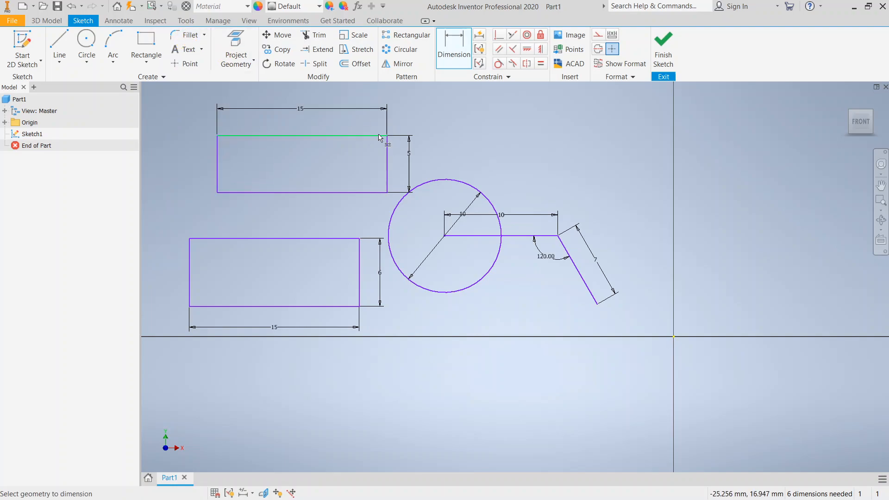
Step: Round the upper rectangle's top-left corner with a 2D fillet of 3 mm radius
left_click(186, 35)
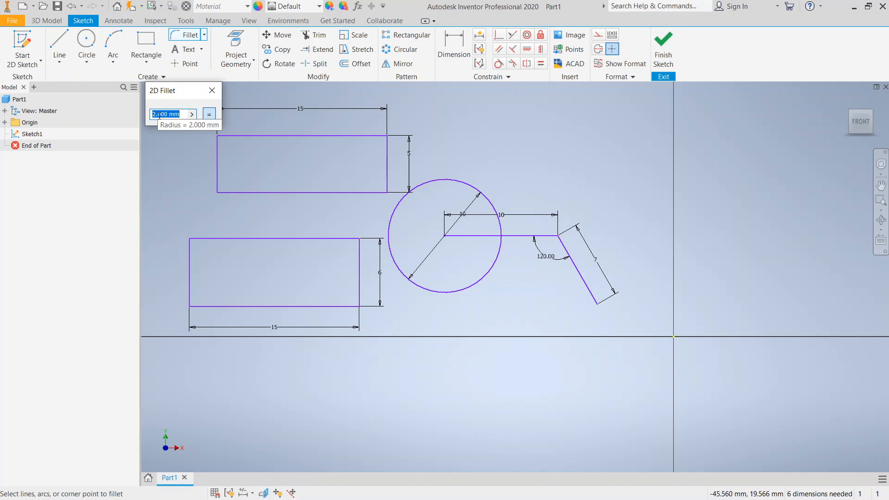
type("3")
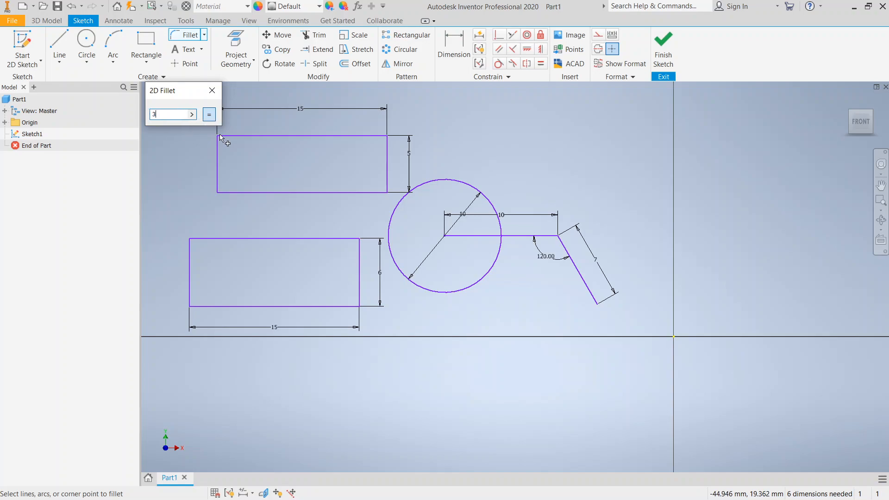
left_click(257, 139)
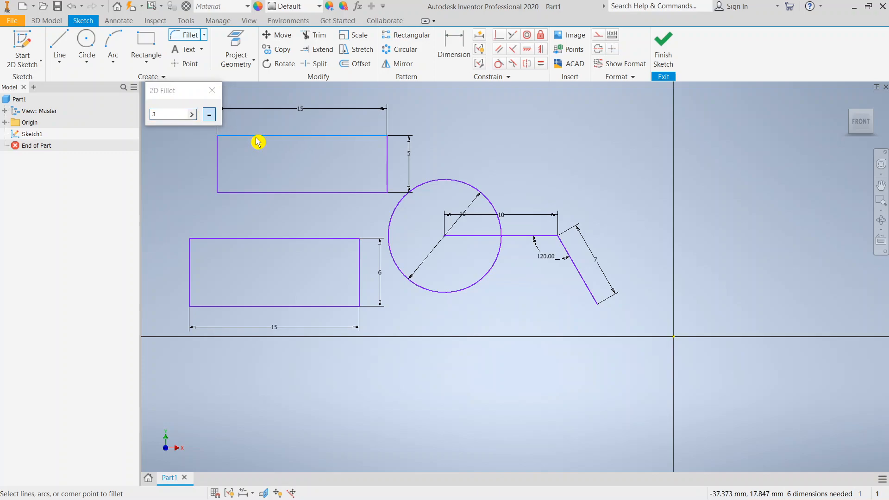
left_click(218, 163)
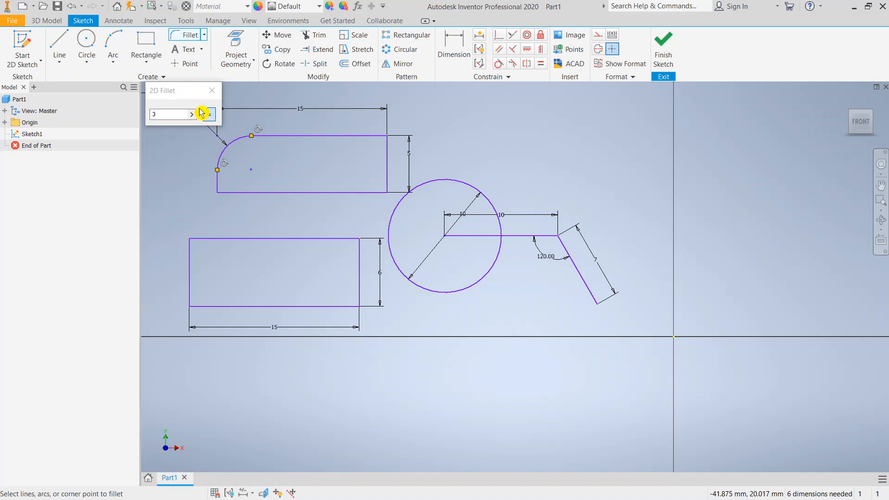
key("Escape")
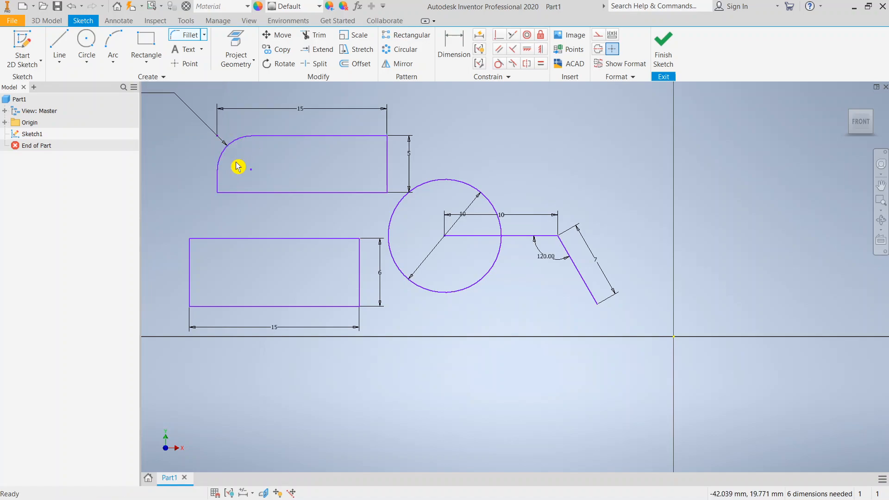
middle_click_drag(250, 167, 321, 182)
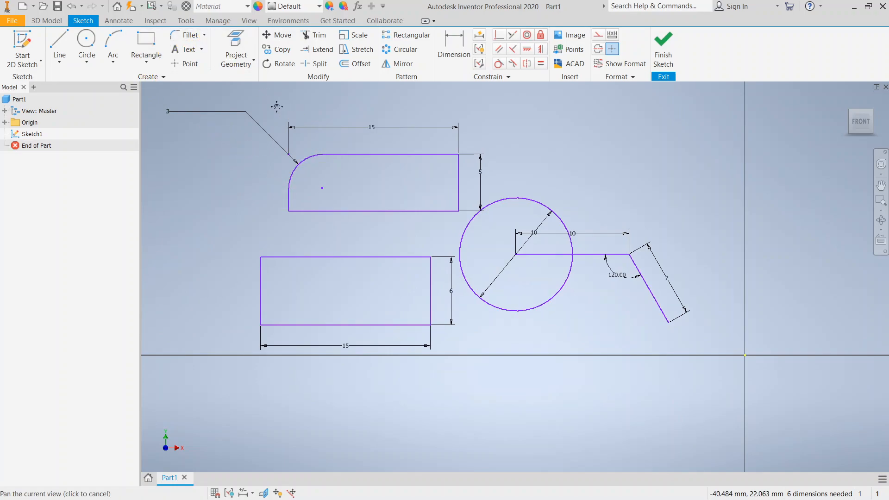
middle_click_drag(287, 107, 229, 113)
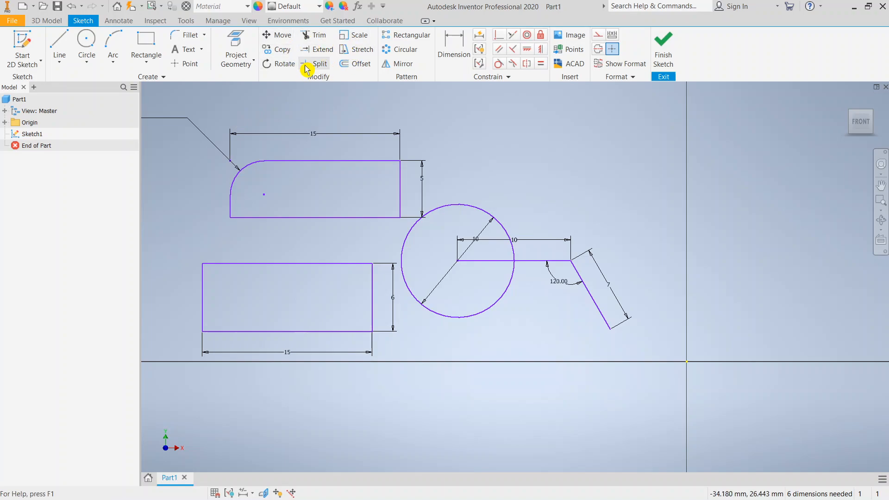
mouse_move(314, 109)
middle_mouse_down()
mouse_move(305, 98)
mouse_move(312, 102)
middle_mouse_up()
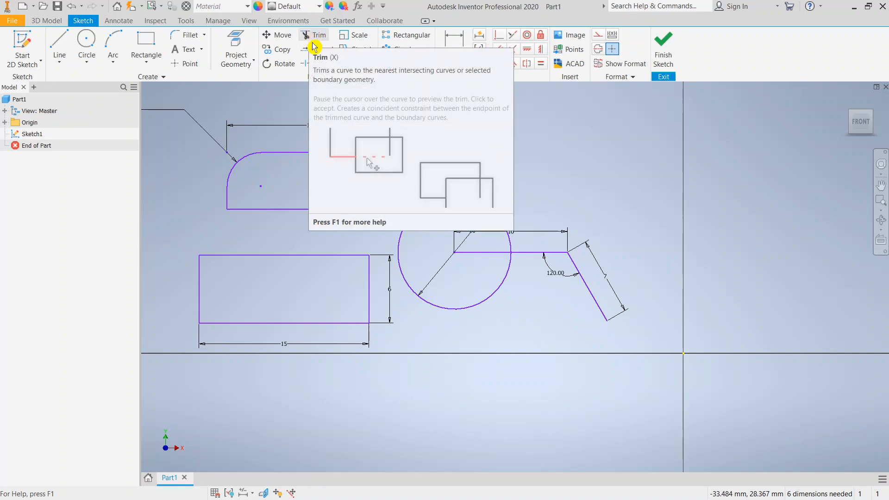
middle_click_drag(361, 175, 393, 159)
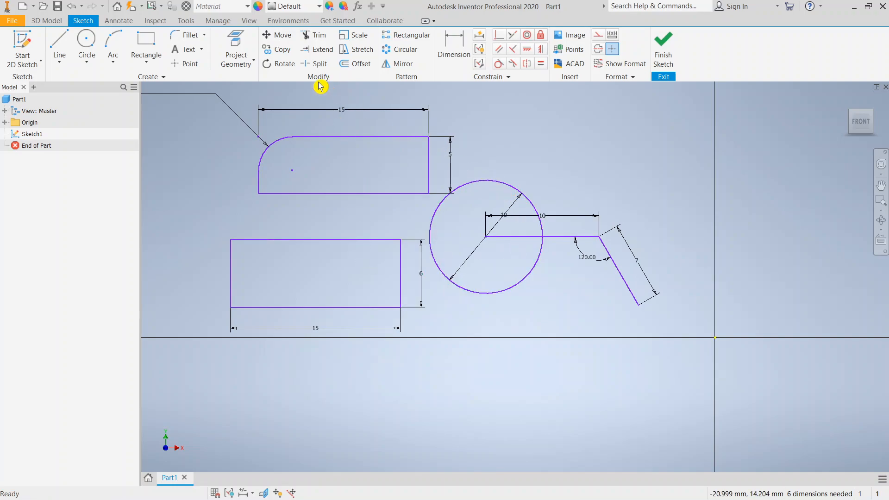
Step: Move the circle with its attached lines up and to the right, using the circle's centre as the base point
left_click(277, 35)
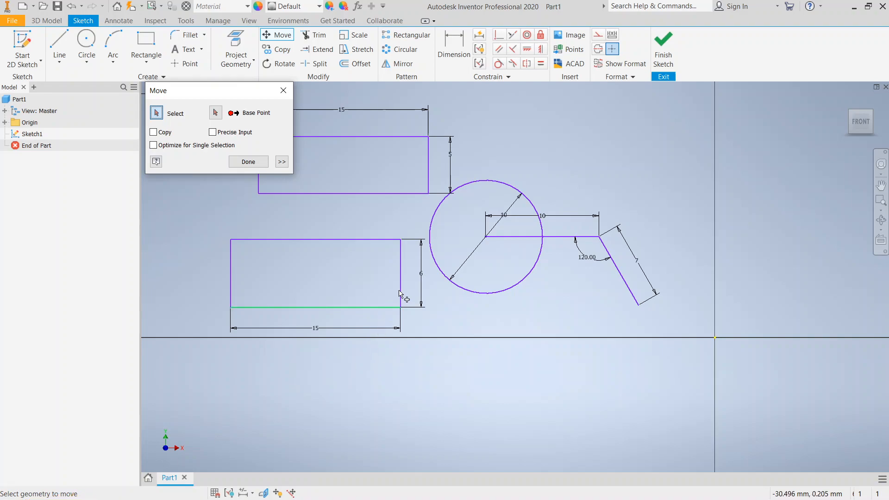
left_click(446, 284)
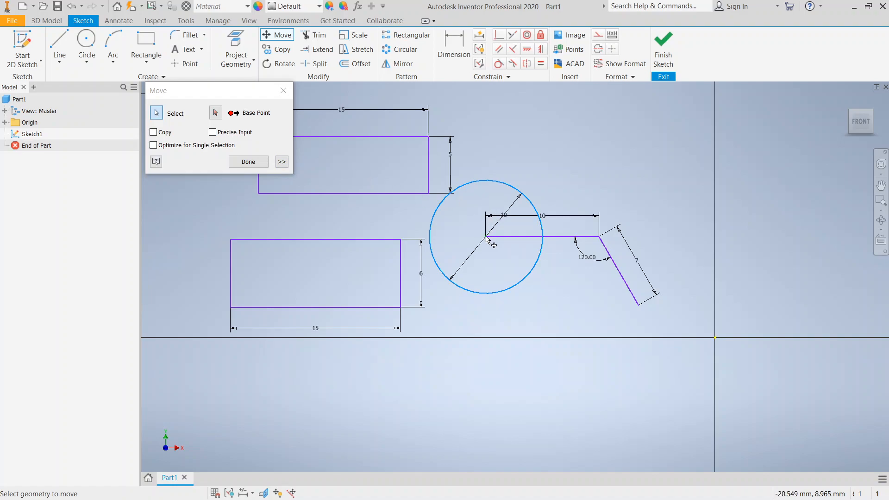
left_click(214, 112)
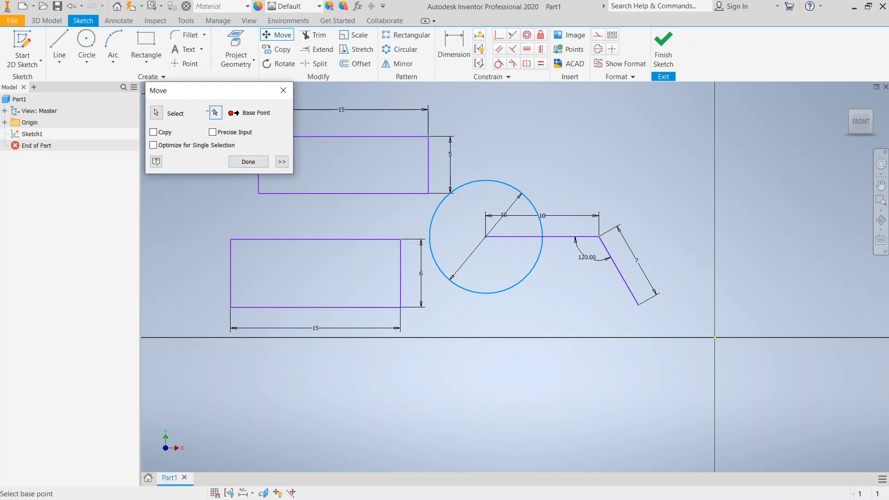
left_click(485, 237)
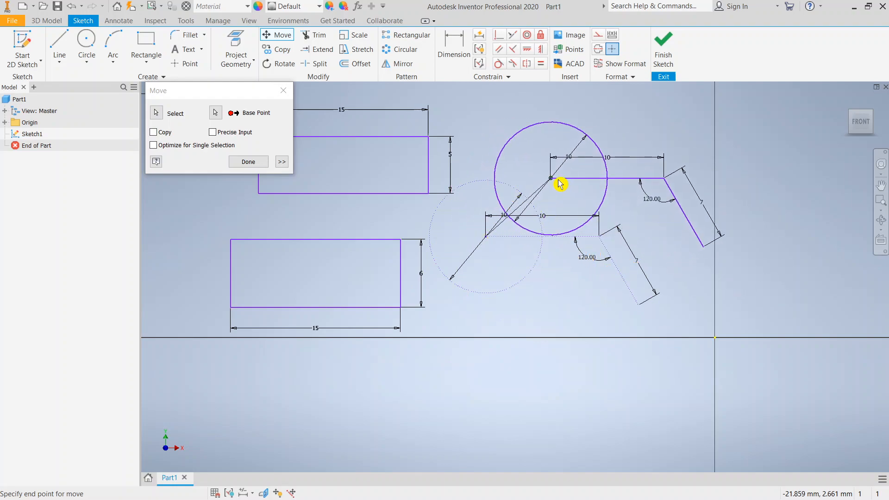
left_click(555, 167)
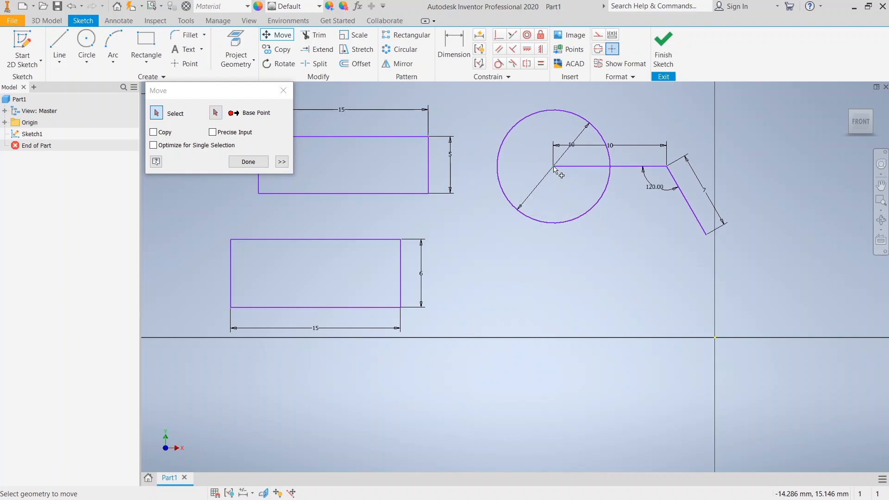
left_click(243, 163)
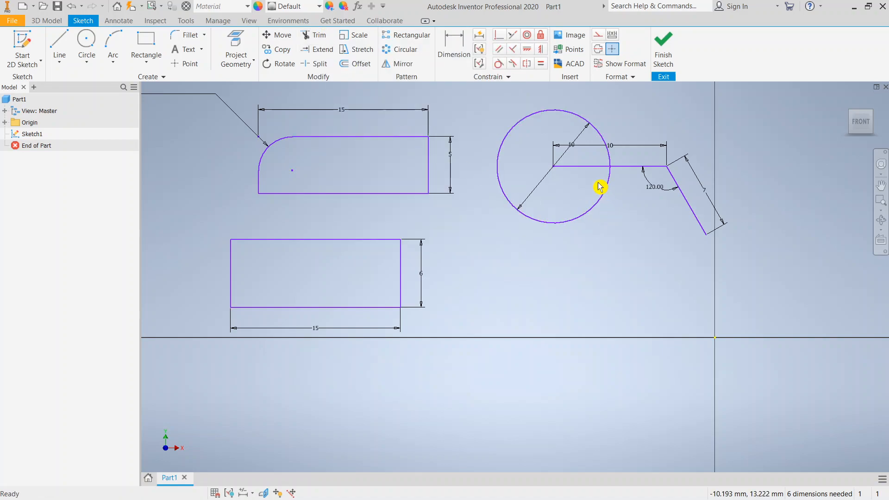
Step: Trim away the part of the horizontal line that lies inside the circle and end the command
scroll(574, 176, "up", 4)
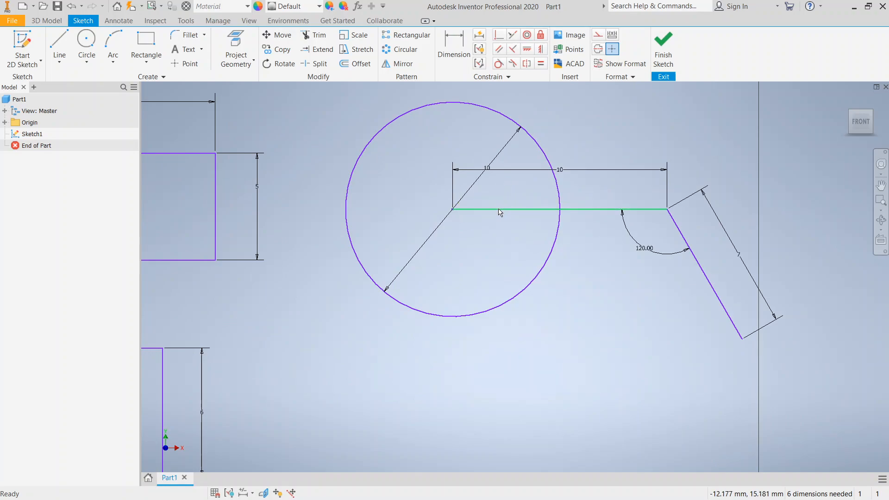
left_click(311, 41)
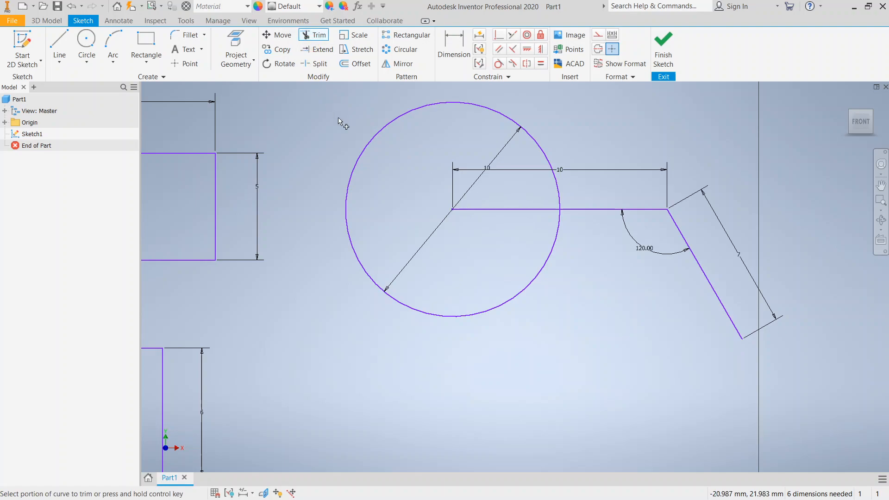
left_click(505, 206)
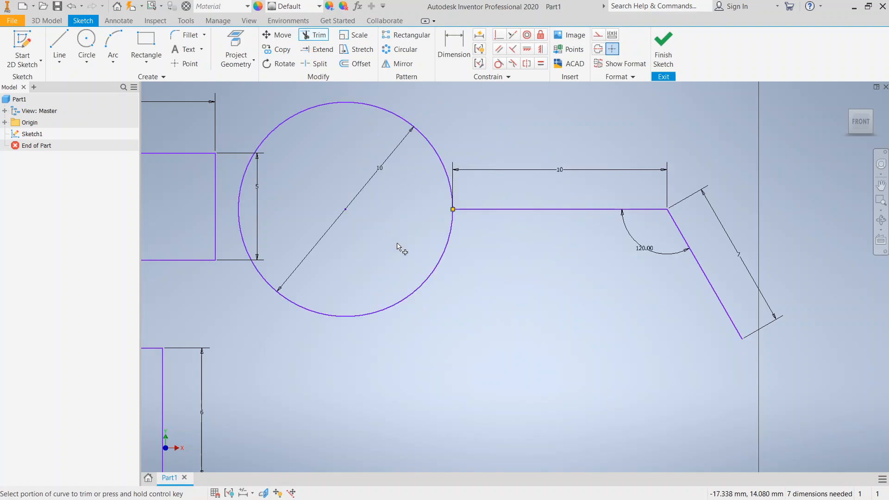
mouse_move(397, 230)
middle_mouse_down()
mouse_move(463, 246)
mouse_move(436, 256)
mouse_move(445, 250)
middle_mouse_up()
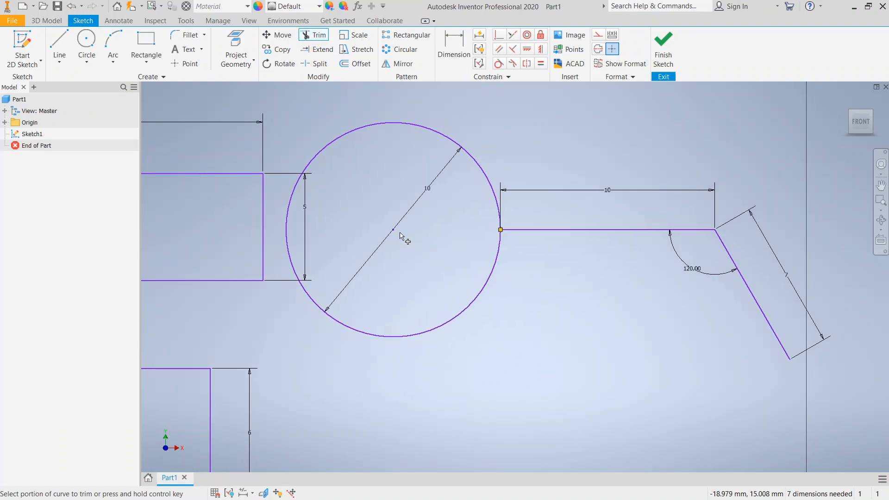
key("Escape")
Step: Copy the 10 mm circle from its centre to a spot below the horizontal line, placing a single copy
scroll(445, 170, "down", 3)
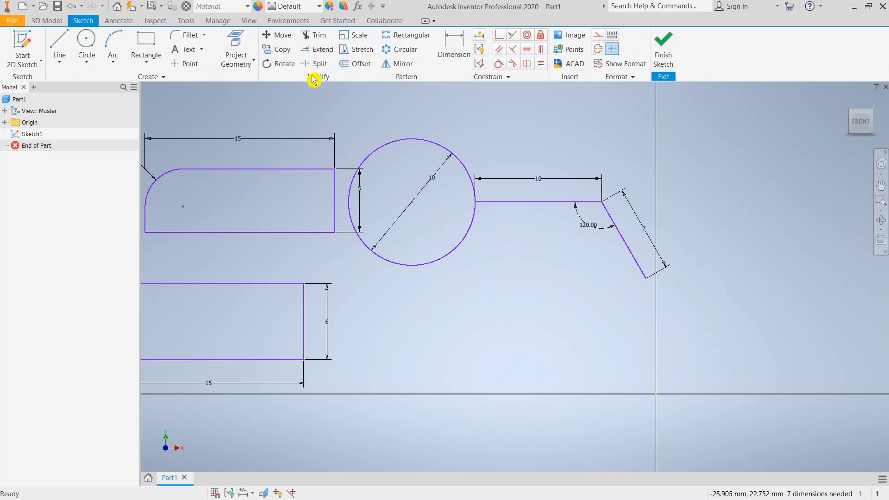
left_click(279, 49)
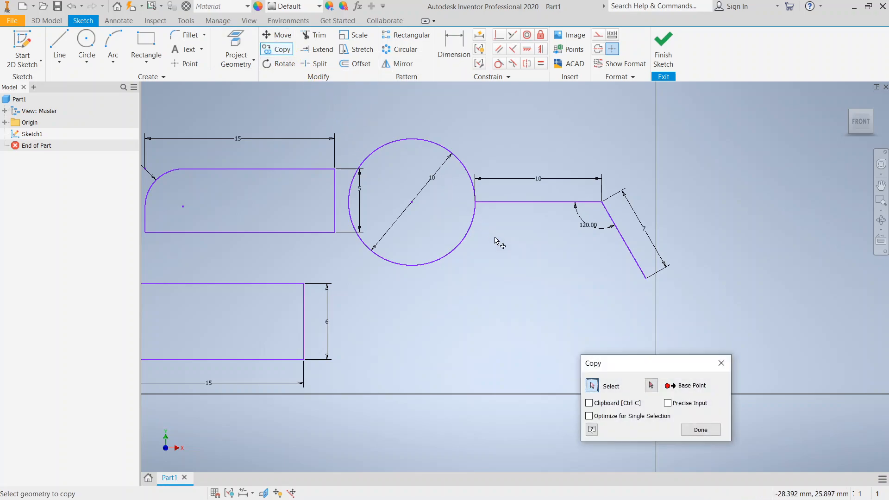
left_click(457, 248)
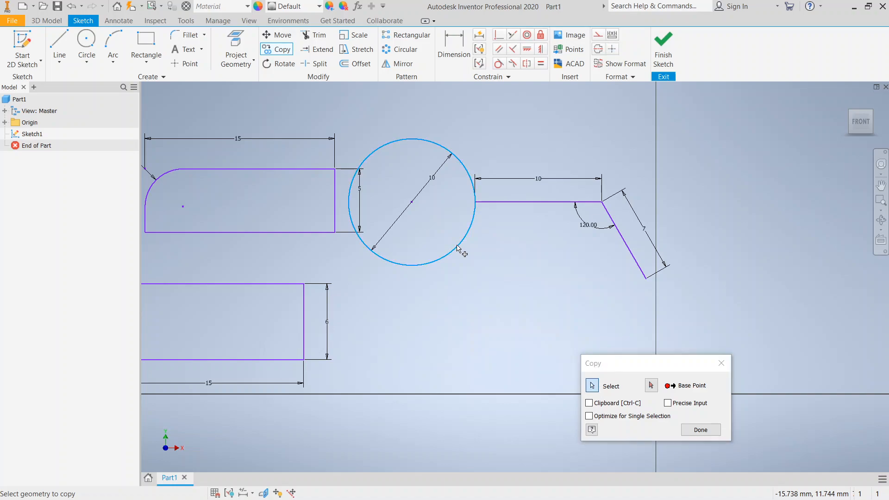
left_click(651, 385)
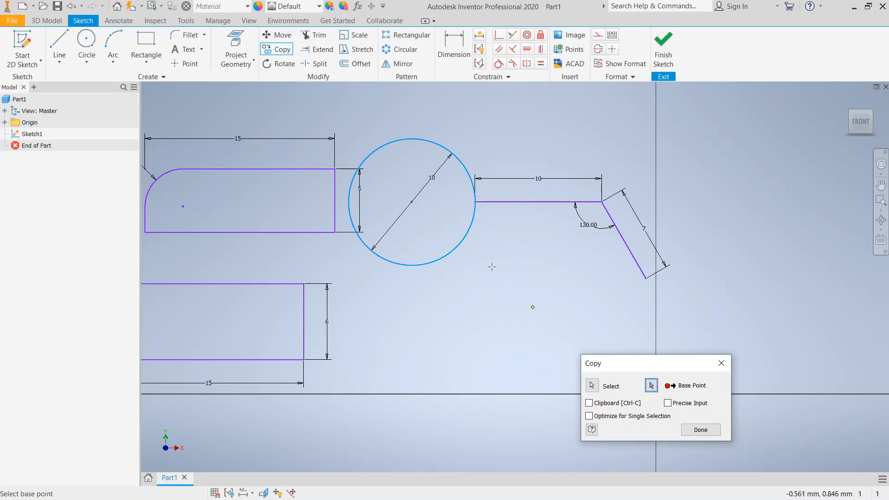
left_click(411, 203)
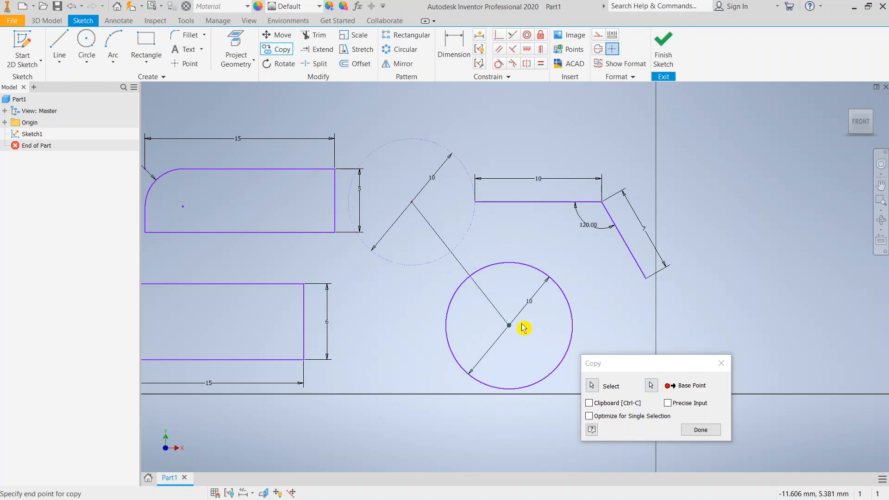
left_click(520, 309)
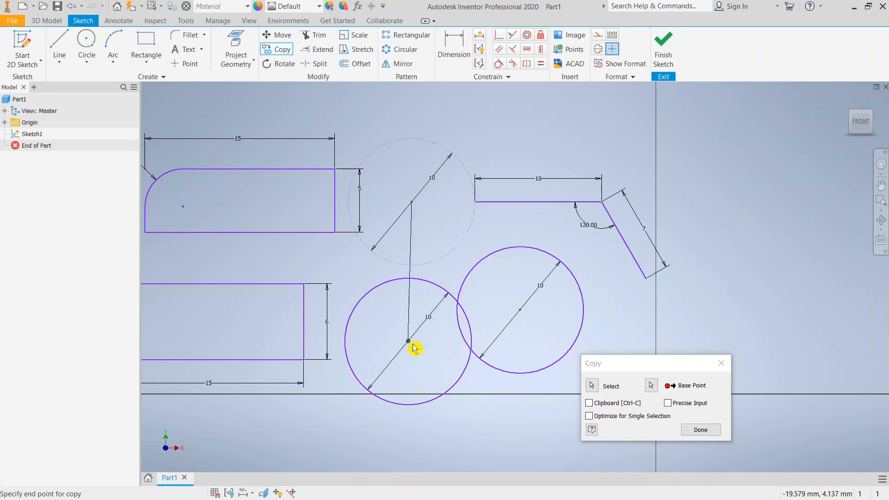
key("Escape")
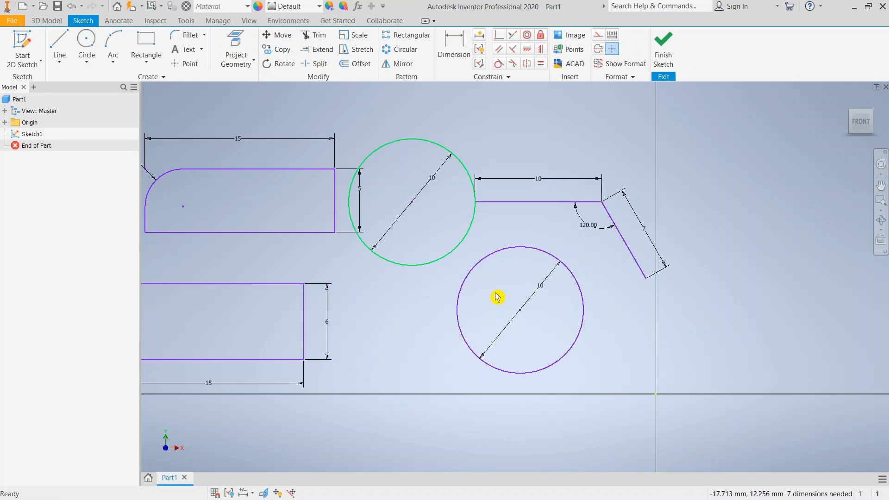
Step: Try to scale the copied circle by a factor of 0.5 about its centre, without relaxing its dimension
middle_click_drag(491, 282, 405, 266)
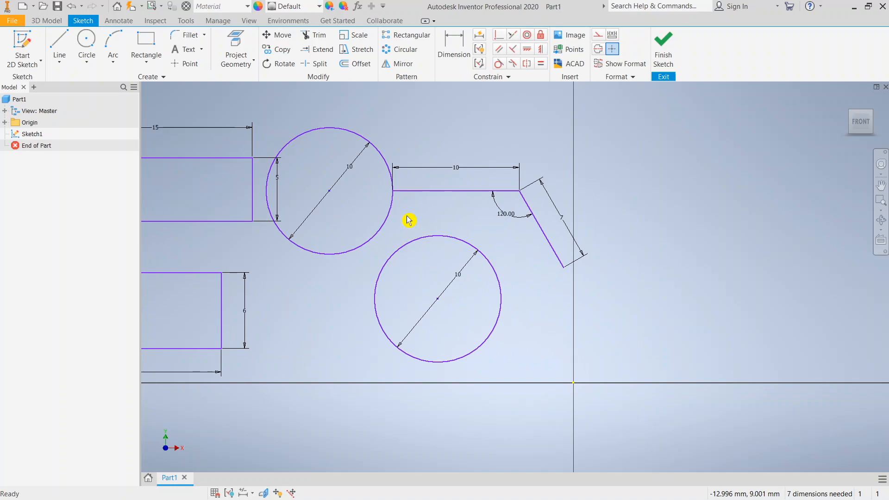
left_click(356, 37)
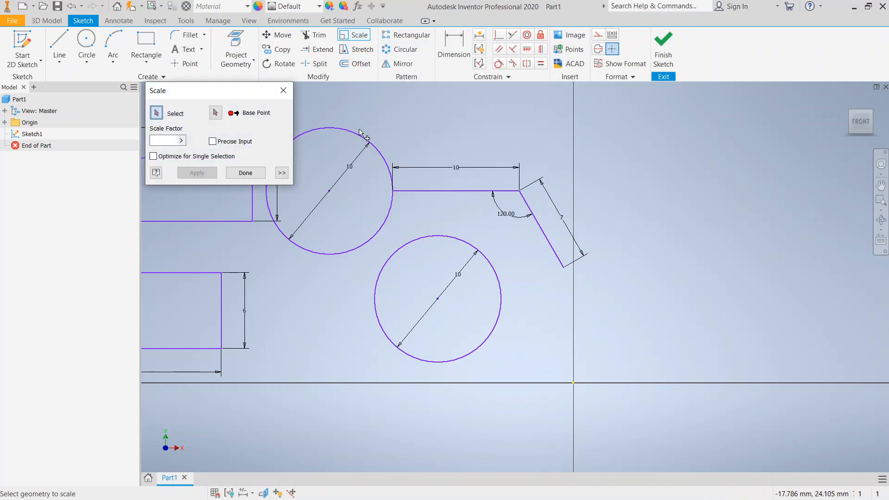
left_click(422, 240)
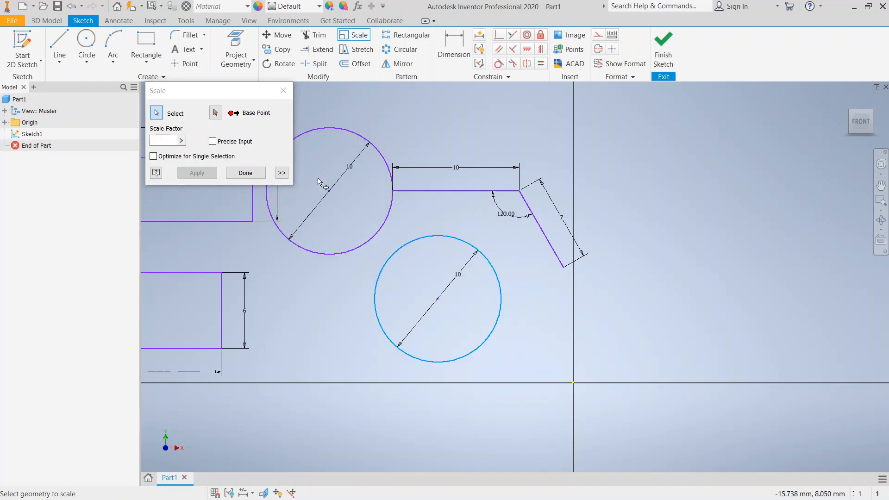
left_click(216, 114)
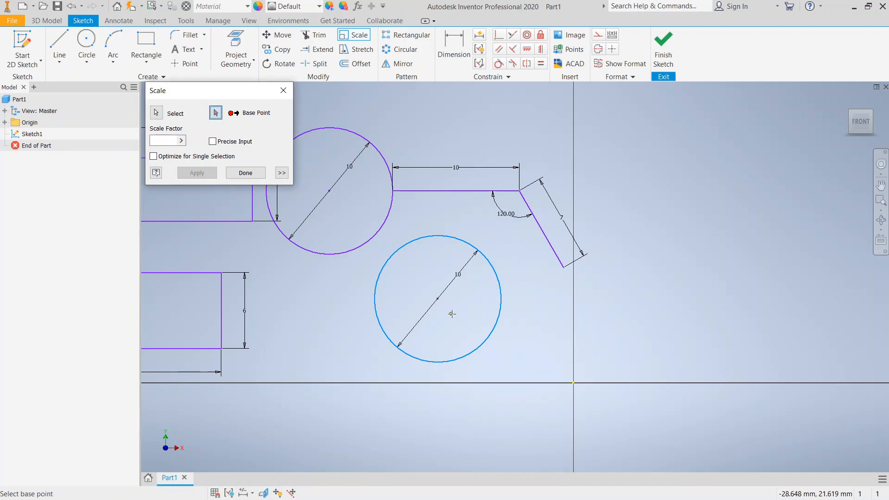
left_click(437, 298)
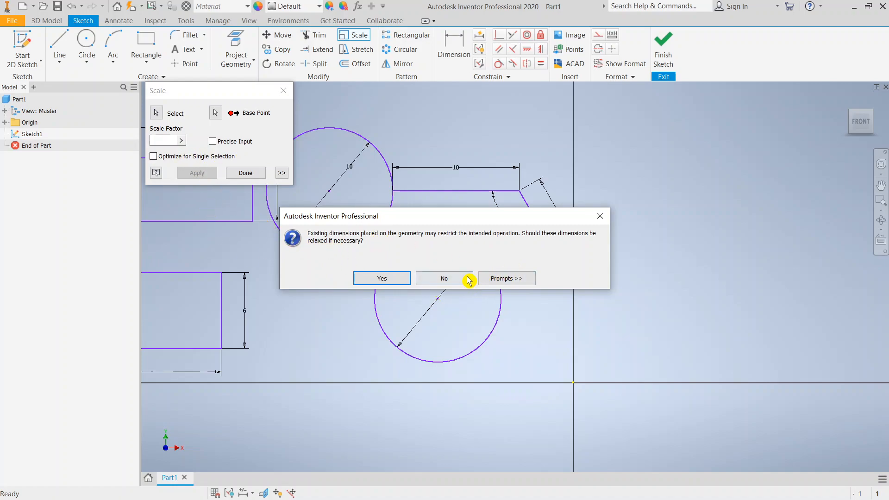
left_click(599, 216)
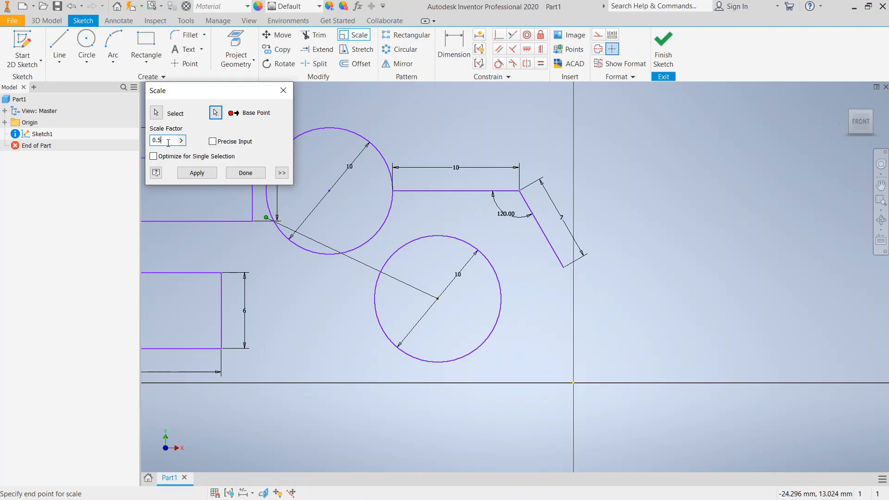
left_click(199, 174)
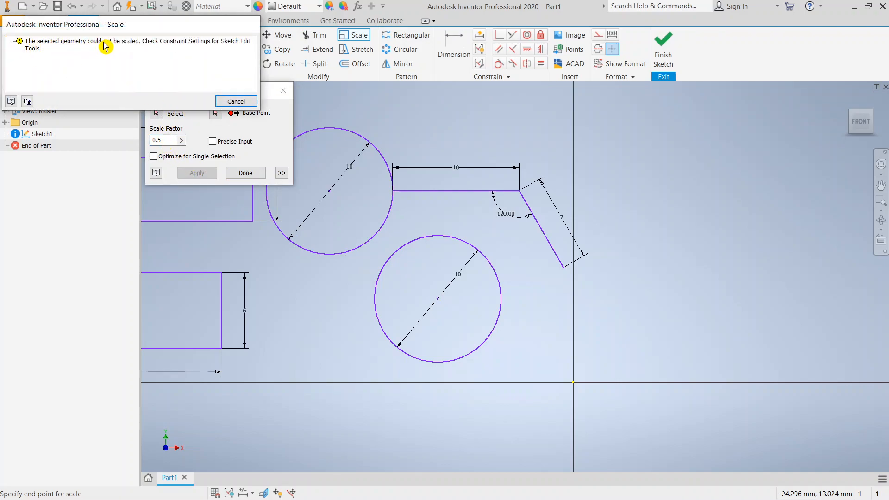
left_click(235, 101)
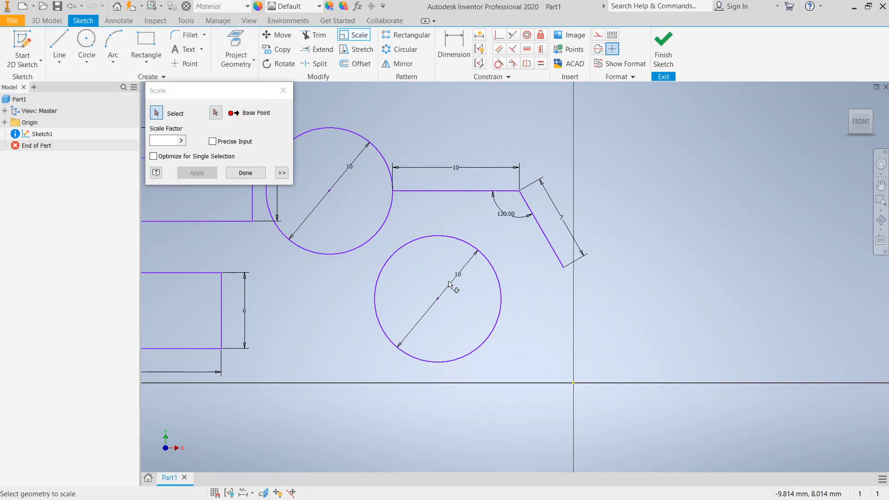
left_click(283, 92)
Step: Delete the diameter dimension from the copied circle
left_click(441, 295)
key("Delete")
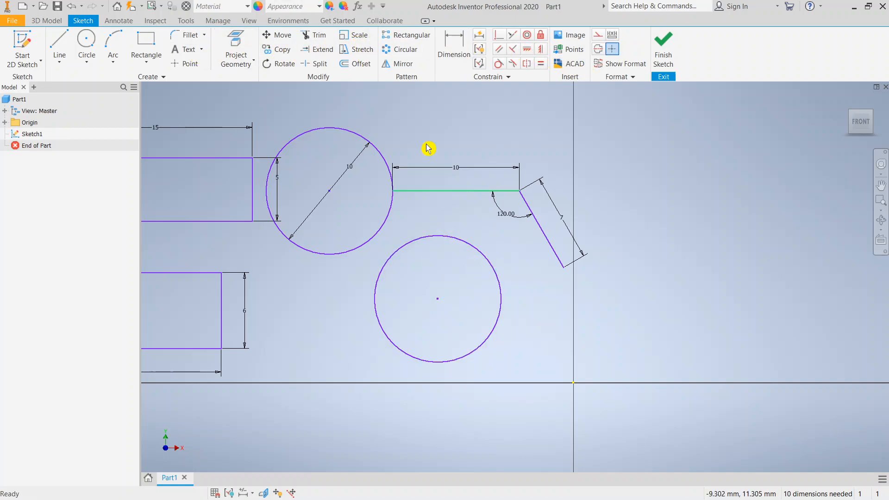
left_click(353, 34)
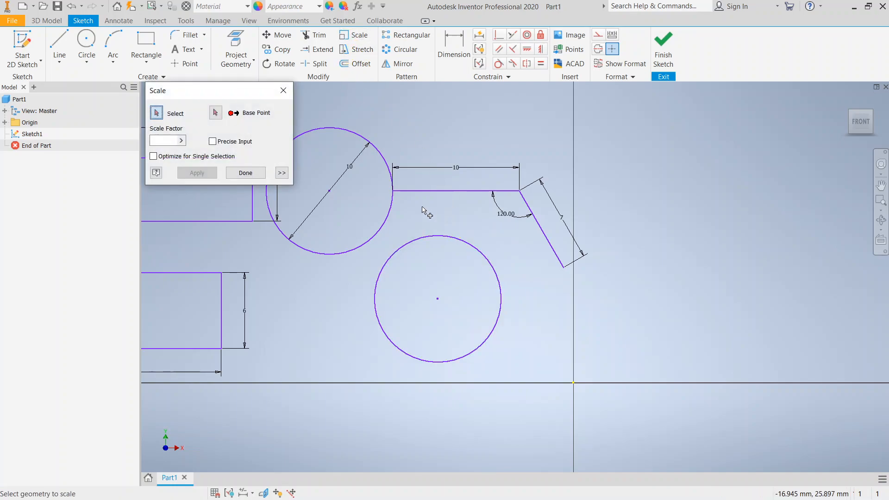
left_click(168, 138)
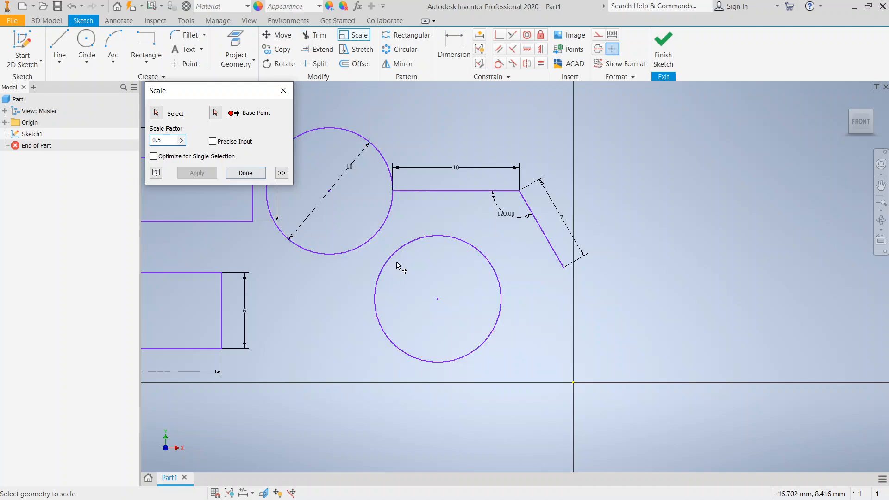
left_click(439, 237)
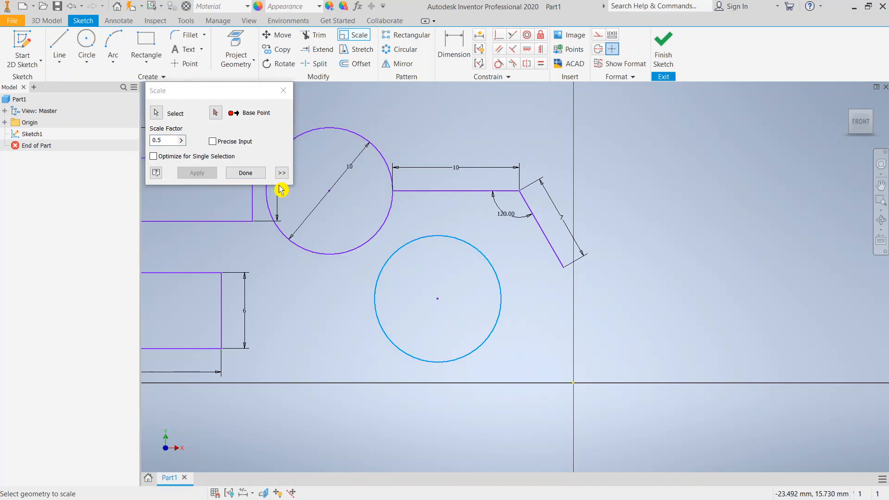
left_click(257, 174)
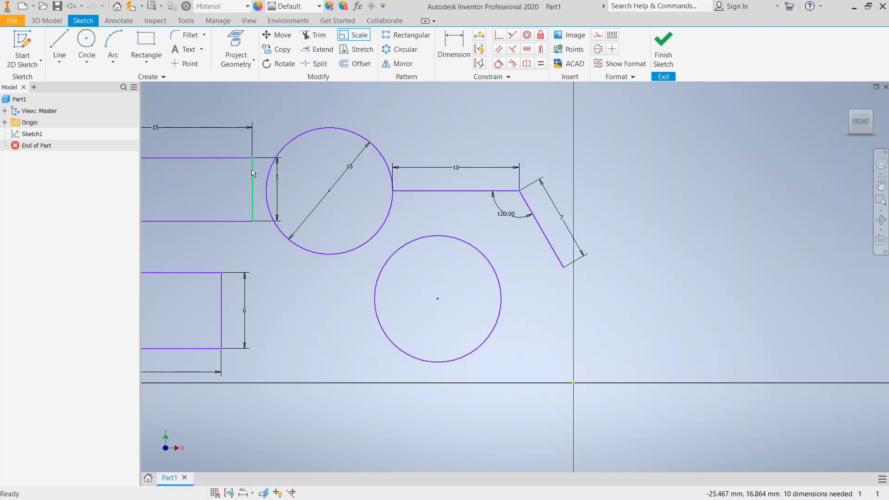
Step: Scale the copied circle below the horizontal line by a factor of 0.5 about its centre and end the command
left_click(430, 237)
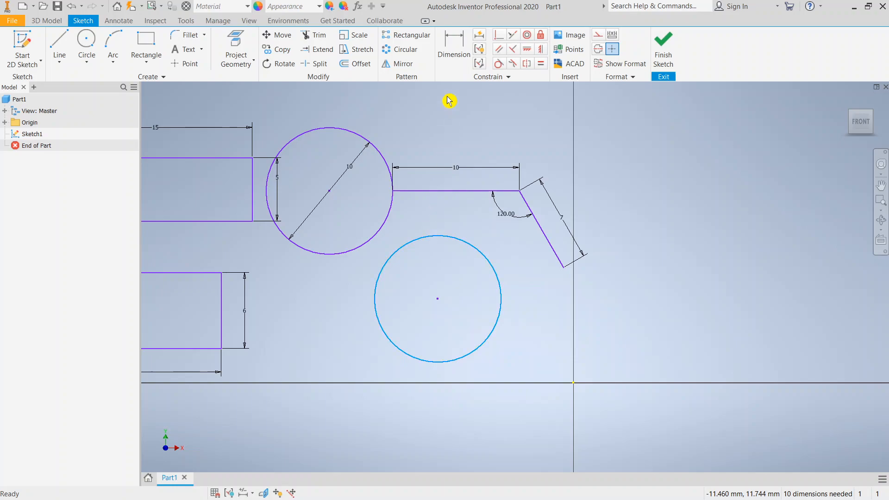
left_click(354, 35)
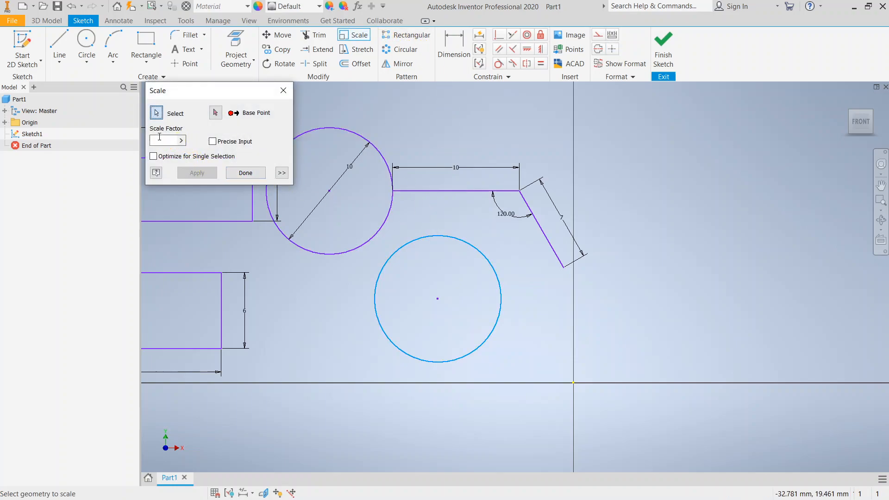
left_click(216, 113)
left_click(438, 299)
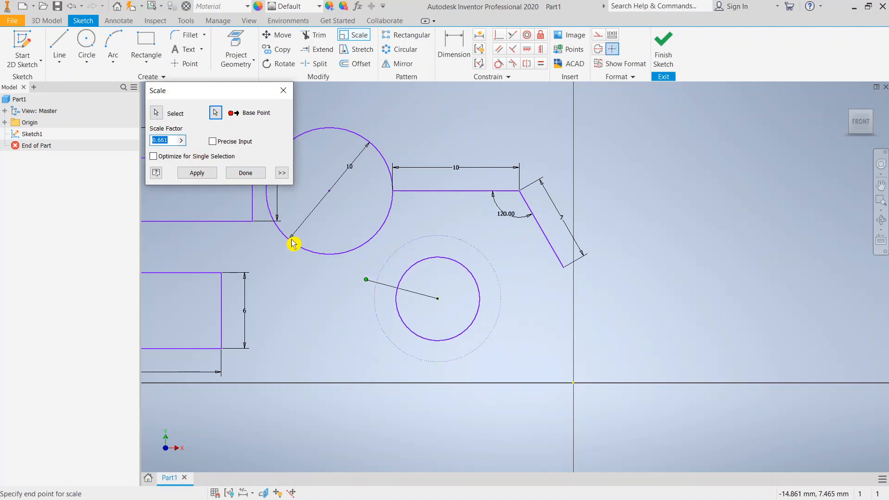
type("0.5")
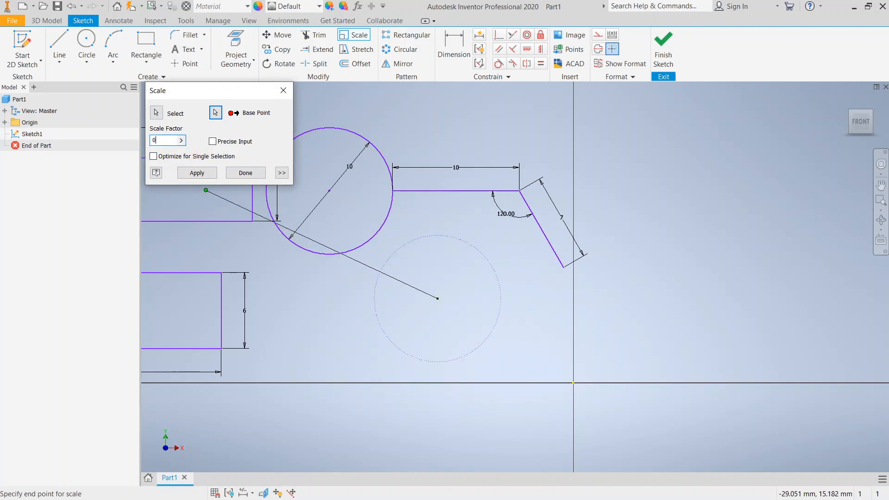
left_click(203, 173)
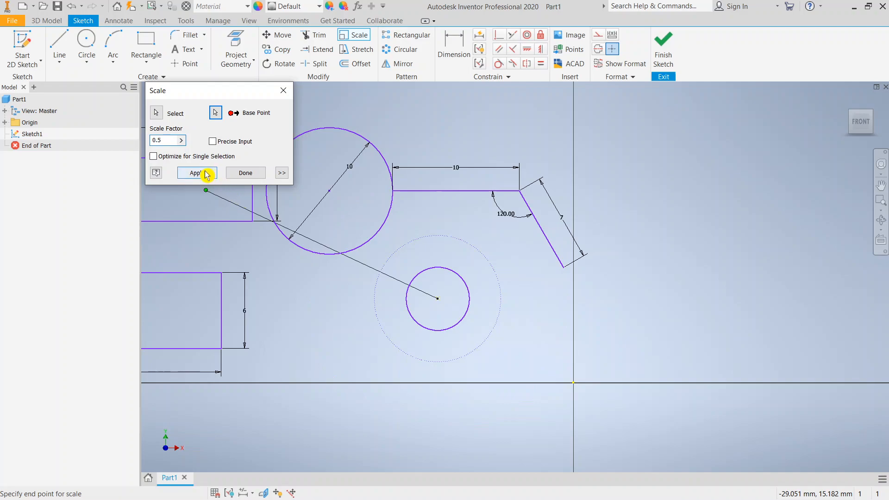
left_click(258, 173)
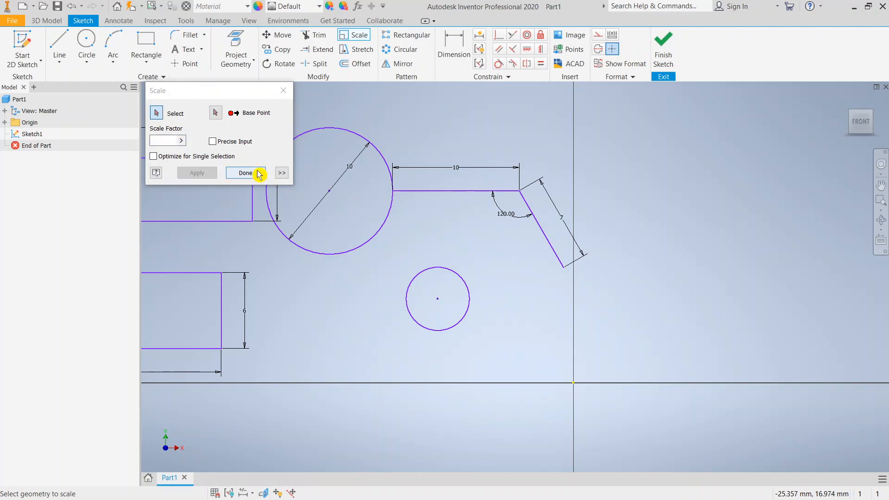
Step: Add a diameter dimension to the scaled circle, placing it above the circle and accepting its value
left_click(444, 35)
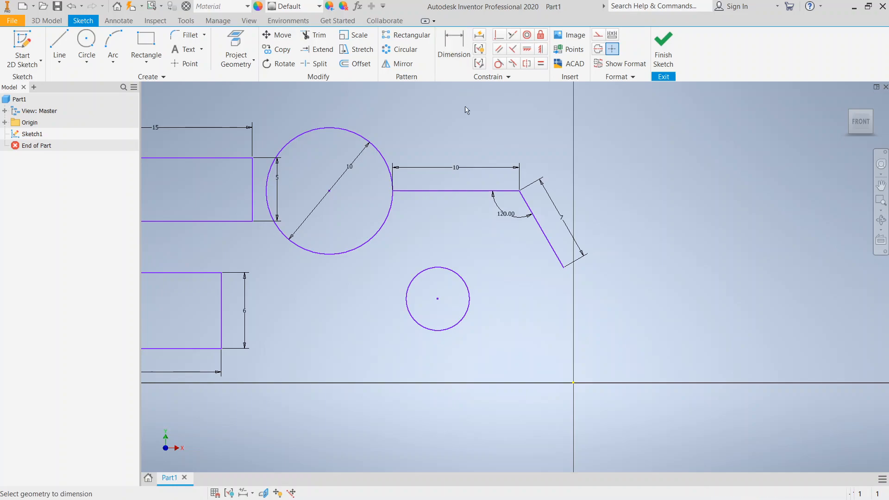
left_click(463, 279)
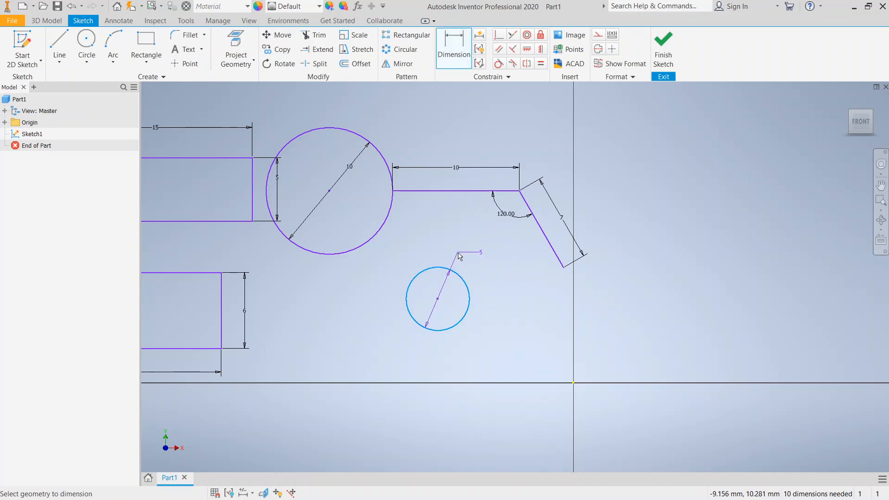
left_click(466, 254)
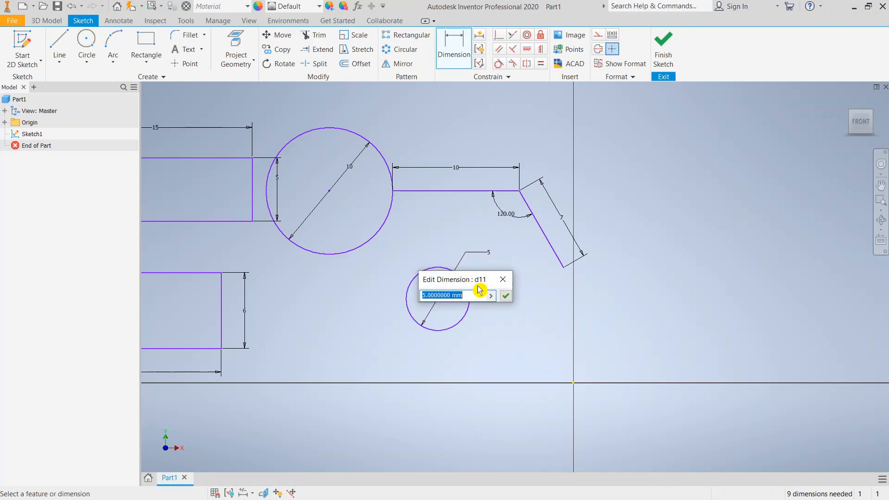
left_click(504, 295)
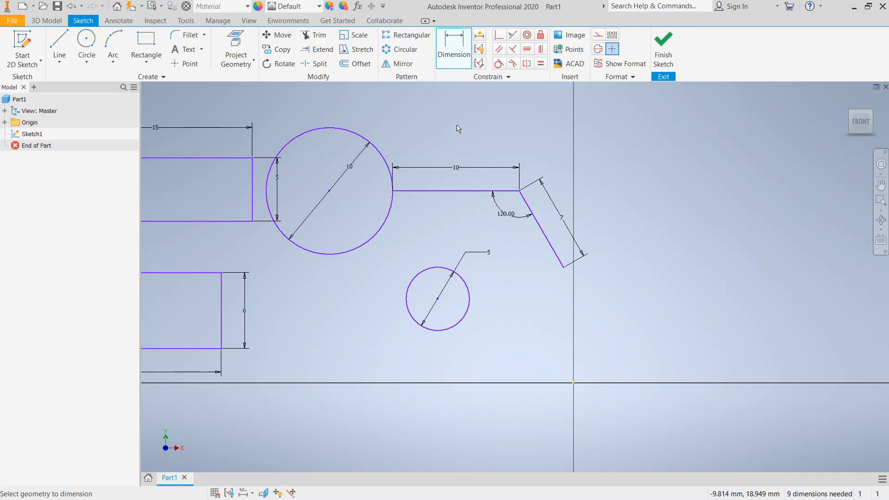
Step: Draw a 10 mm vertical line in the empty area to the right of the angled line and end the command
middle_click_drag(458, 128, 472, 137)
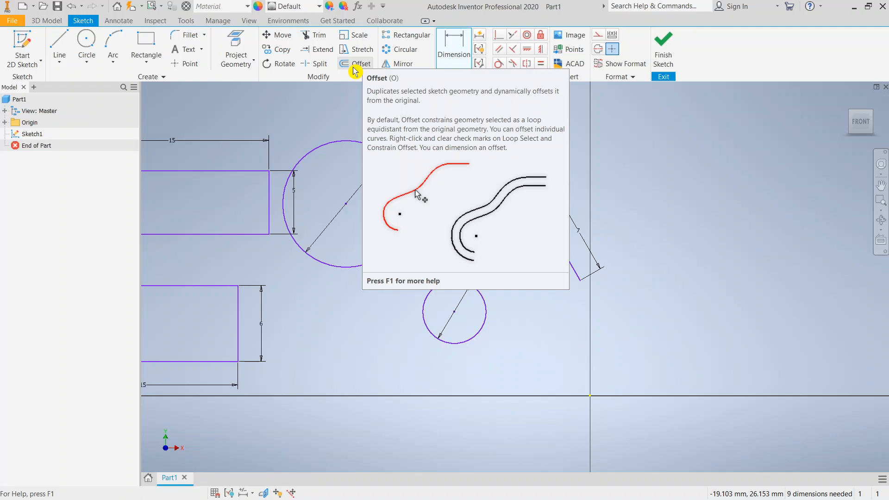
middle_click_drag(419, 237, 147, 233)
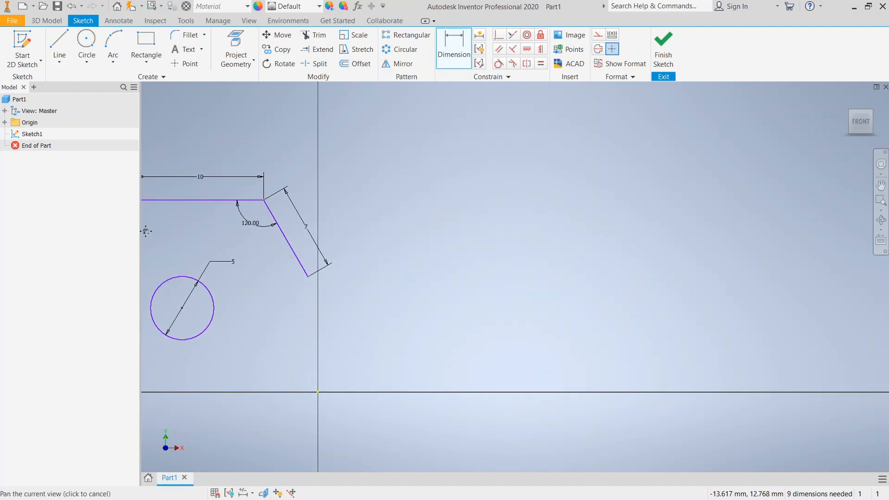
left_click(59, 45)
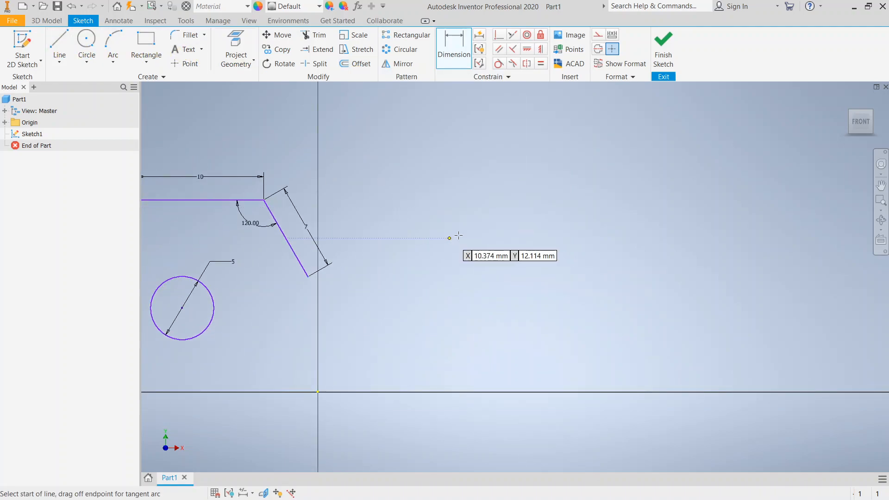
left_click(407, 131)
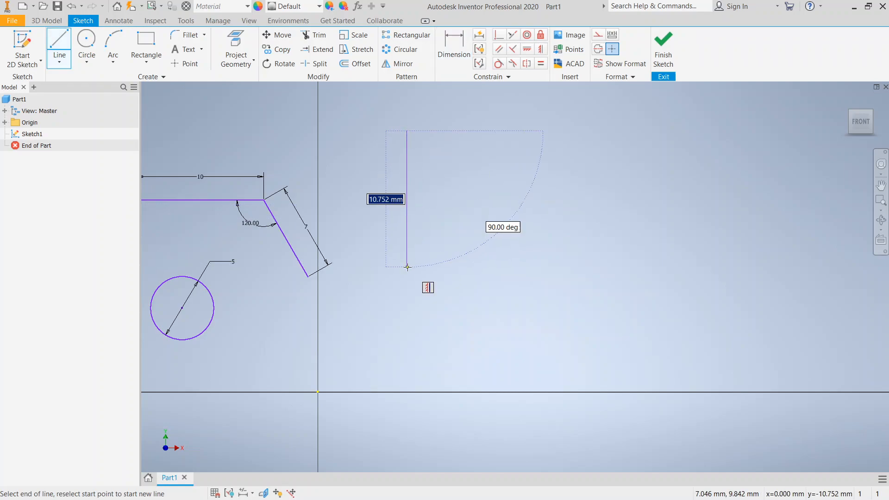
type("10")
key("Return")
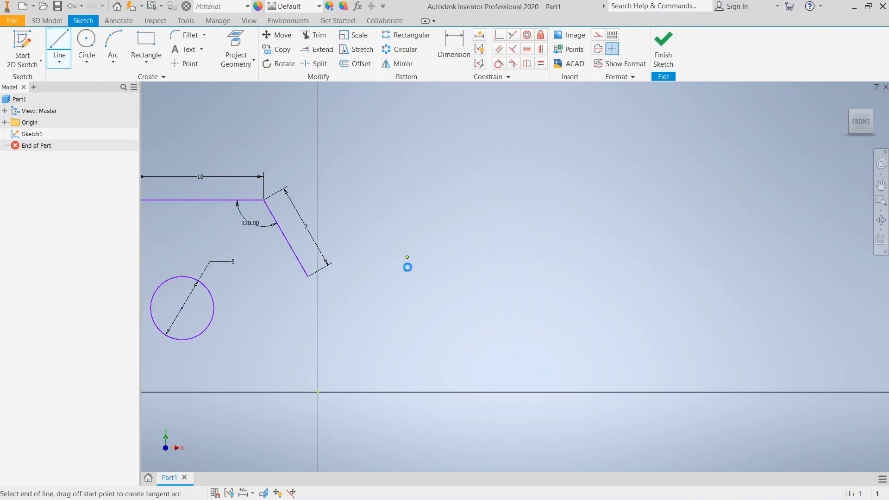
key("Escape")
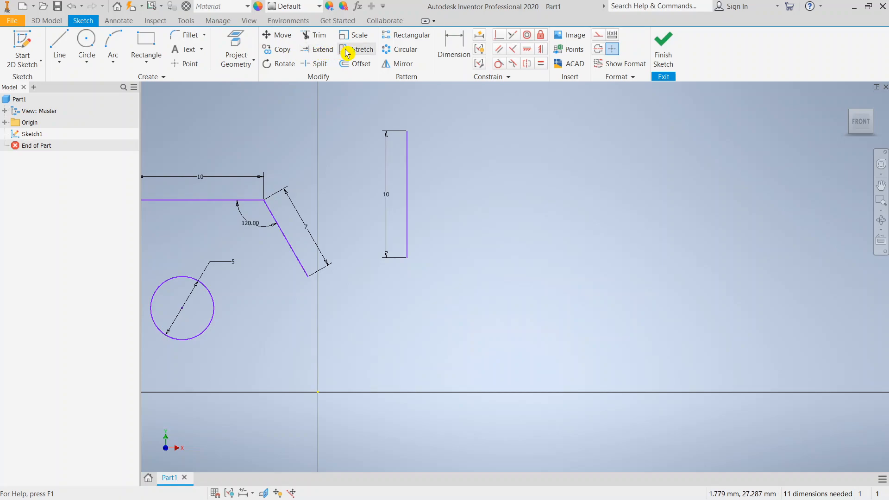
Step: Offset the 10 mm vertical line 15 mm to its right
left_click(356, 64)
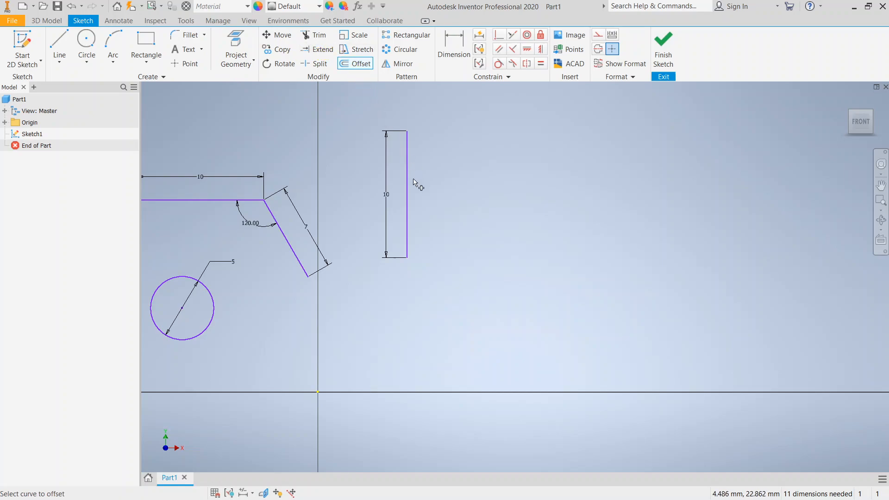
left_click(410, 181)
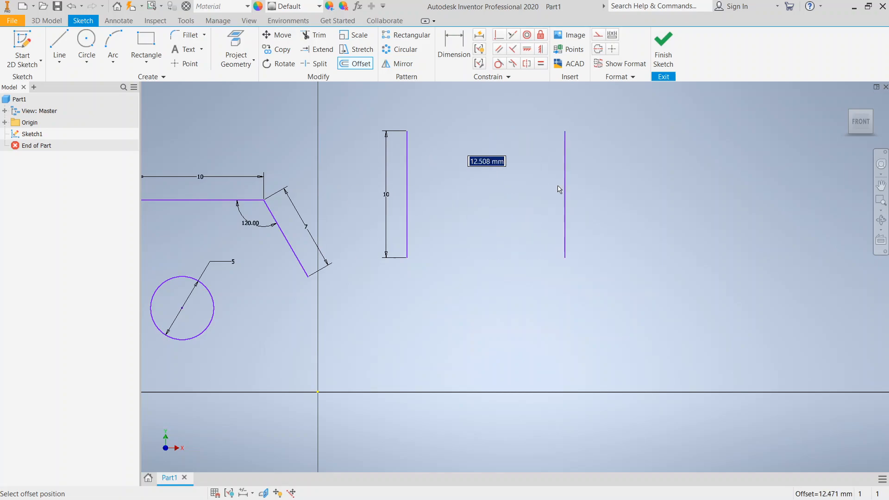
type("15")
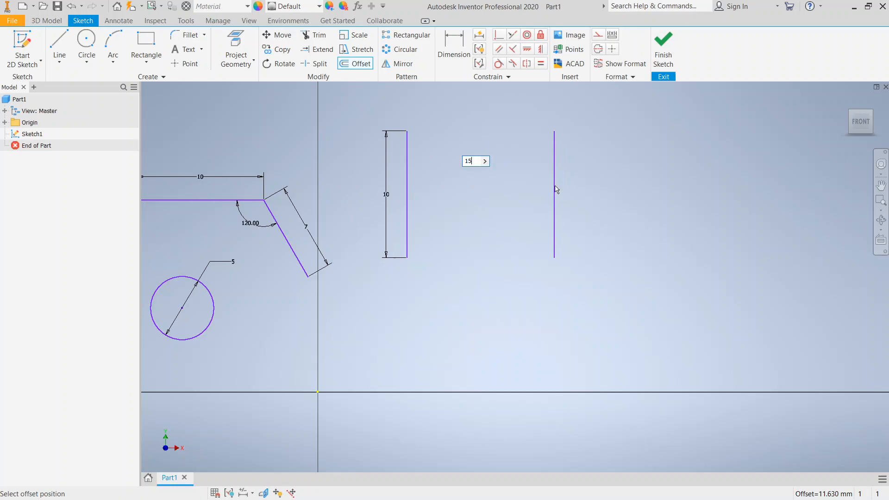
key("Return")
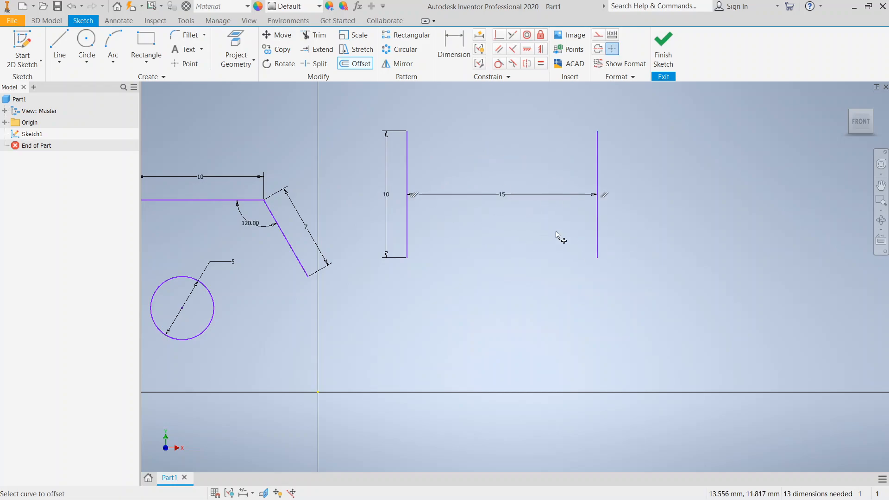
Step: Draw a small circle centred on the topmost point of the 10 mm circle
scroll(595, 244, "up", 3)
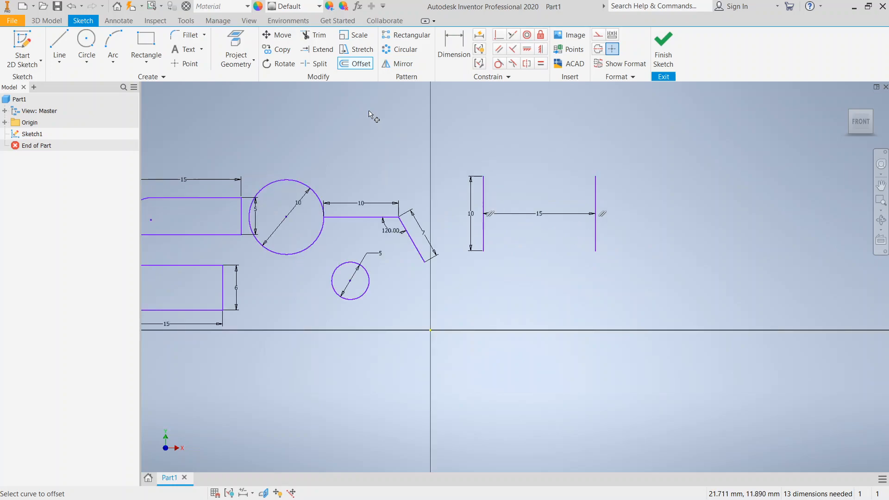
scroll(597, 294, "up", 3)
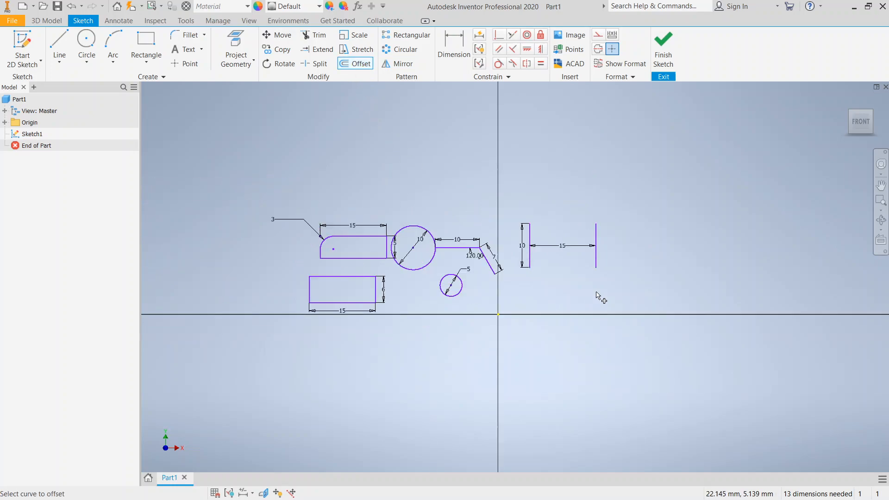
mouse_move(551, 244)
middle_mouse_down()
mouse_move(522, 186)
mouse_move(487, 233)
middle_mouse_up()
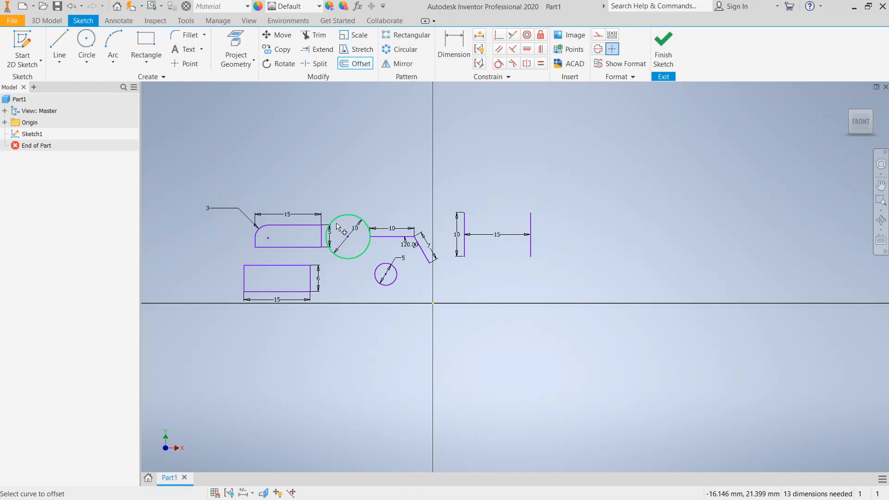
scroll(341, 241, "down", 4)
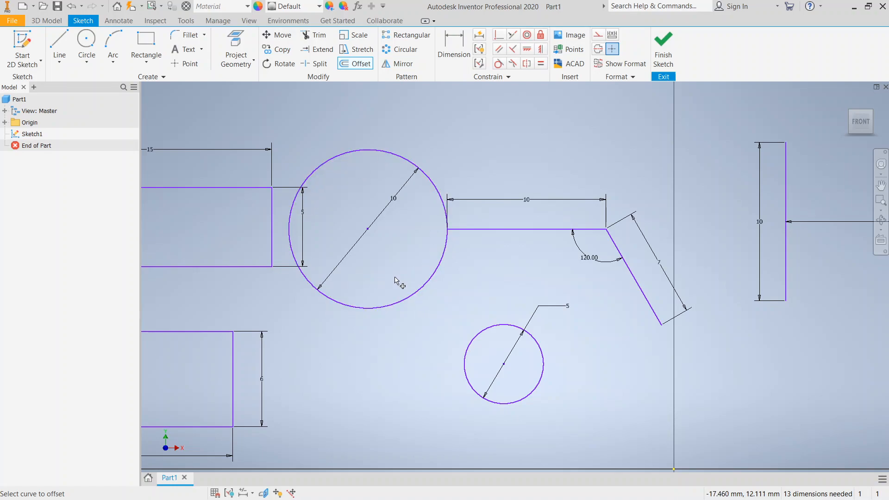
mouse_move(386, 263)
middle_mouse_down()
mouse_move(403, 246)
mouse_move(414, 249)
middle_mouse_up()
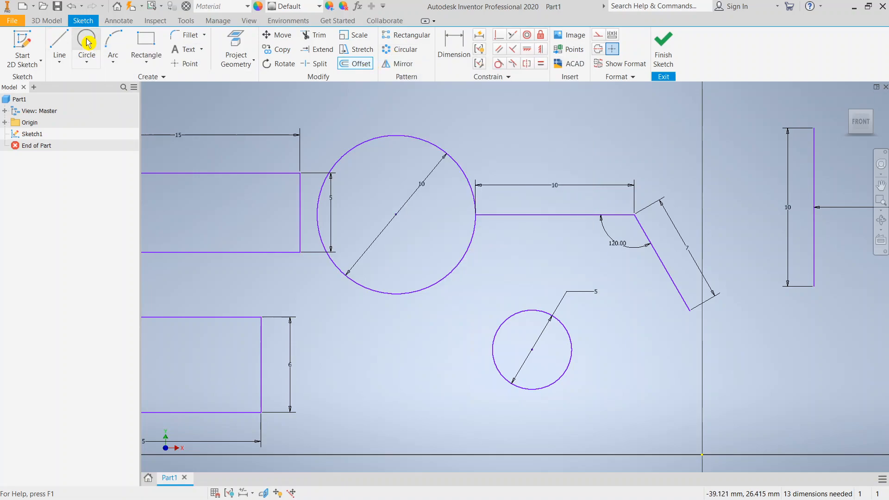
left_click(87, 44)
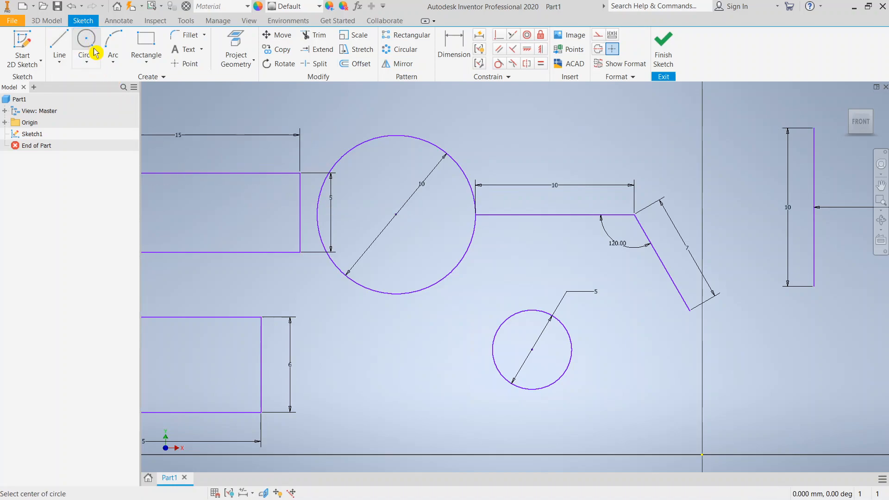
left_click(396, 134)
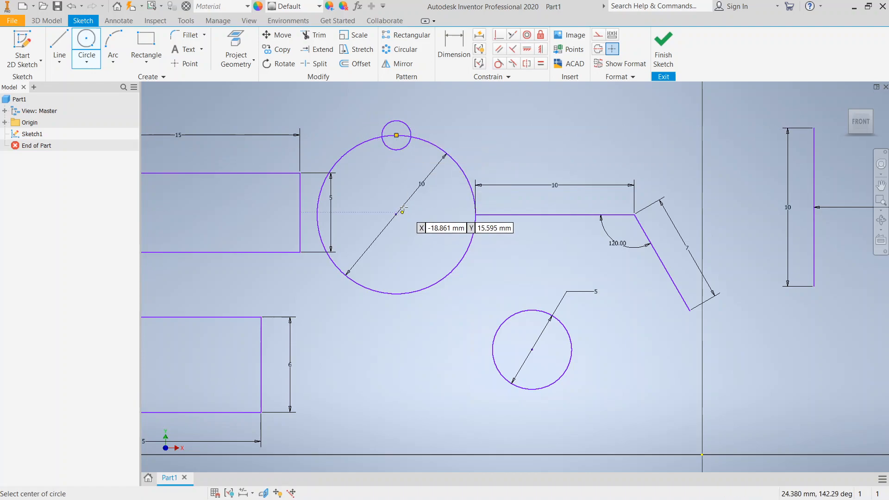
Step: Create a circular pattern of the small top circle around the 10 mm circle, with 10 instances over 360 degrees
left_click(404, 51)
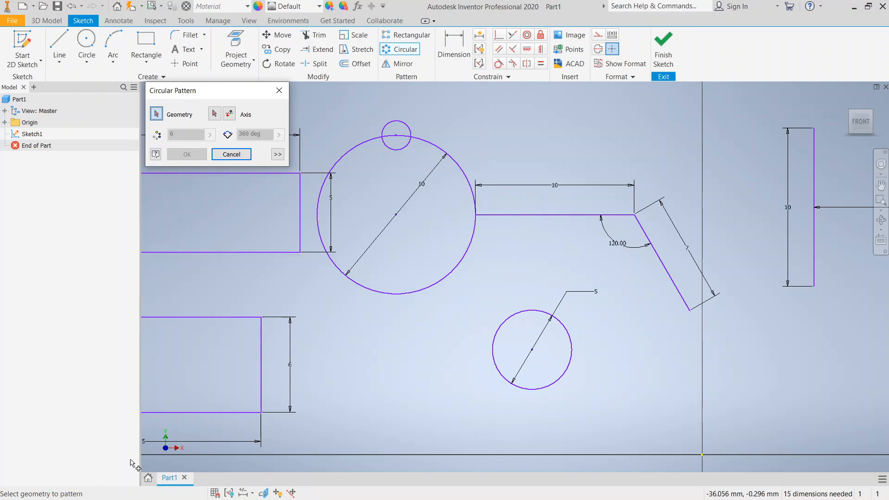
left_click(399, 125)
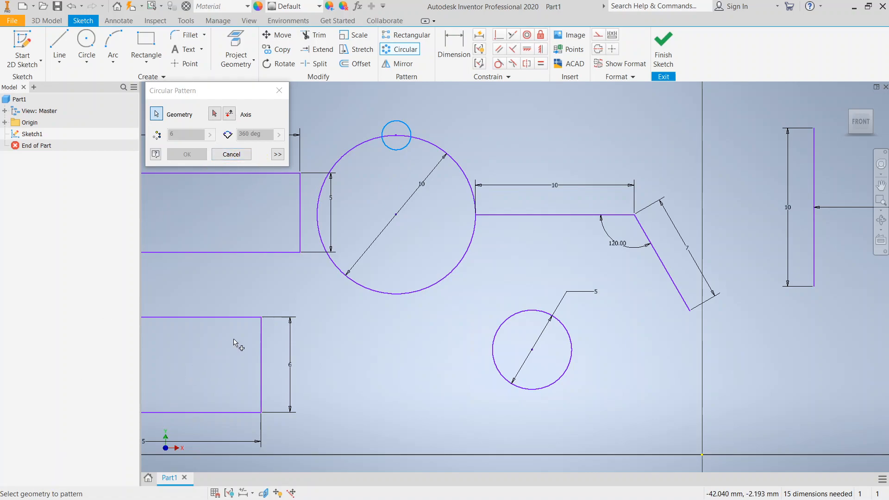
left_click(214, 114)
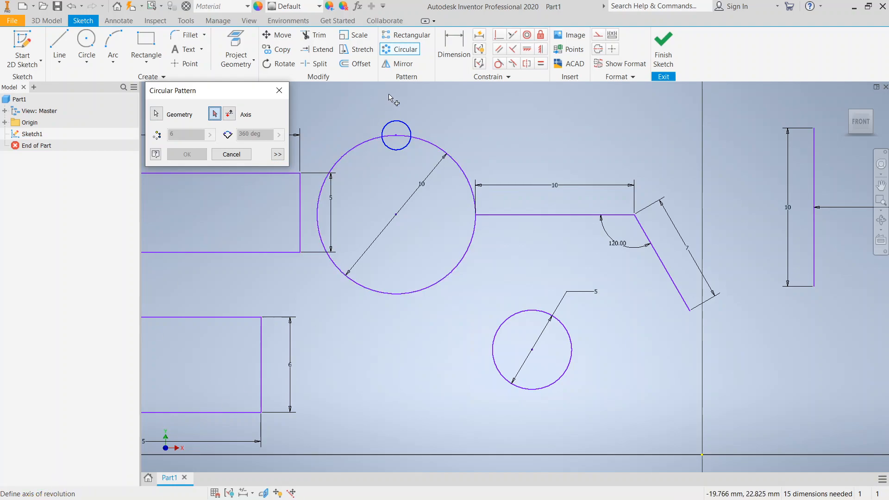
left_click(368, 148)
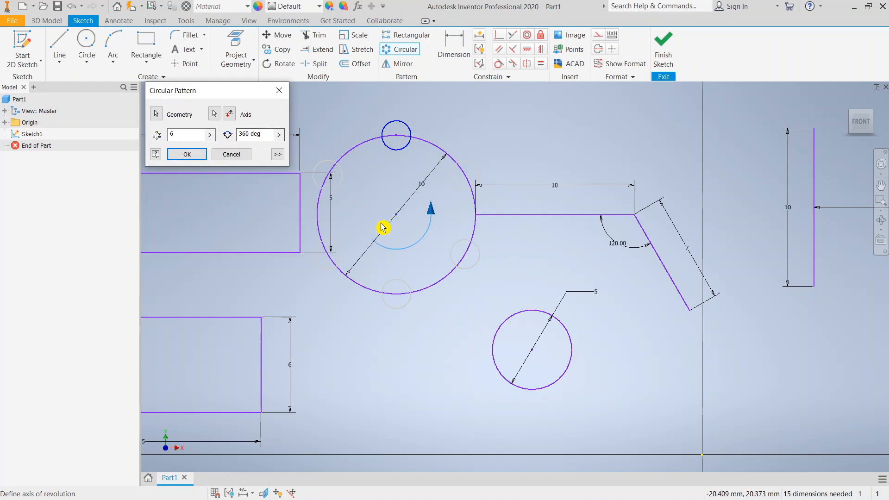
left_click(211, 135)
left_click(176, 131)
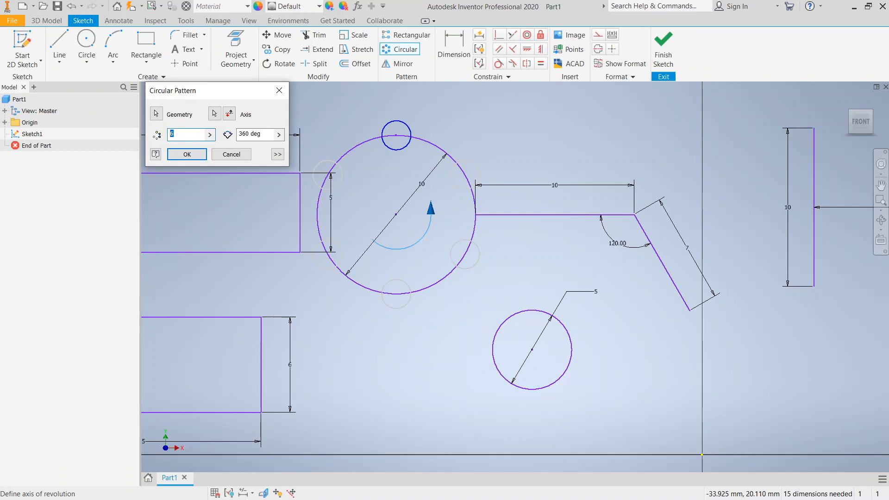
type("10")
left_click(189, 157)
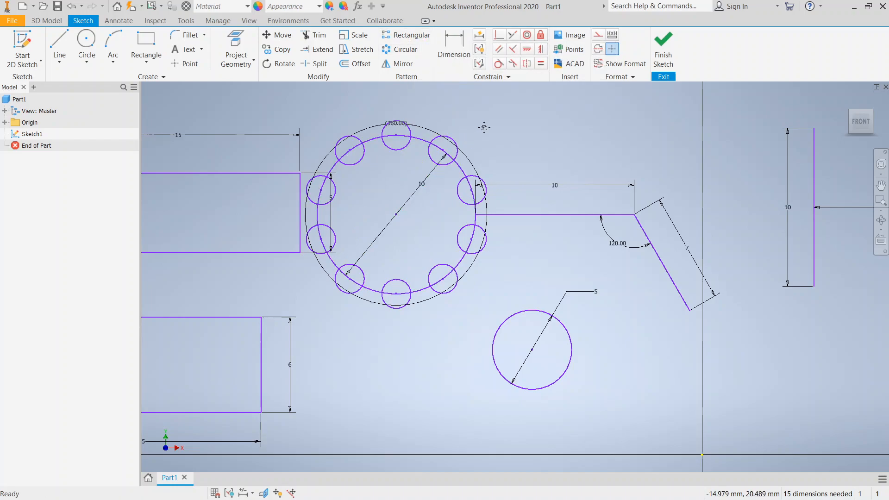
Step: Apply a tangent constraint between the 5 mm circle and the nearest small circle of the circular pattern
middle_click_drag(476, 125, 601, 145)
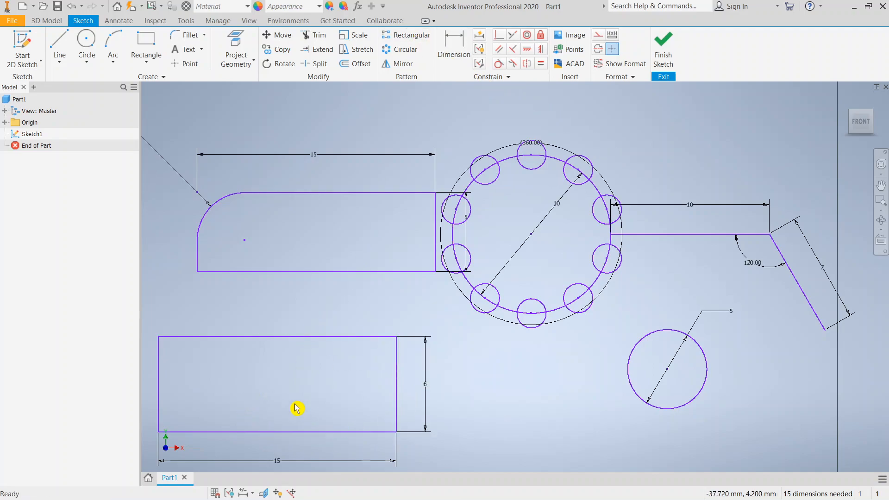
left_click(311, 336)
mouse_move(397, 303)
middle_mouse_down()
mouse_move(367, 286)
mouse_move(296, 280)
mouse_move(300, 273)
middle_mouse_up()
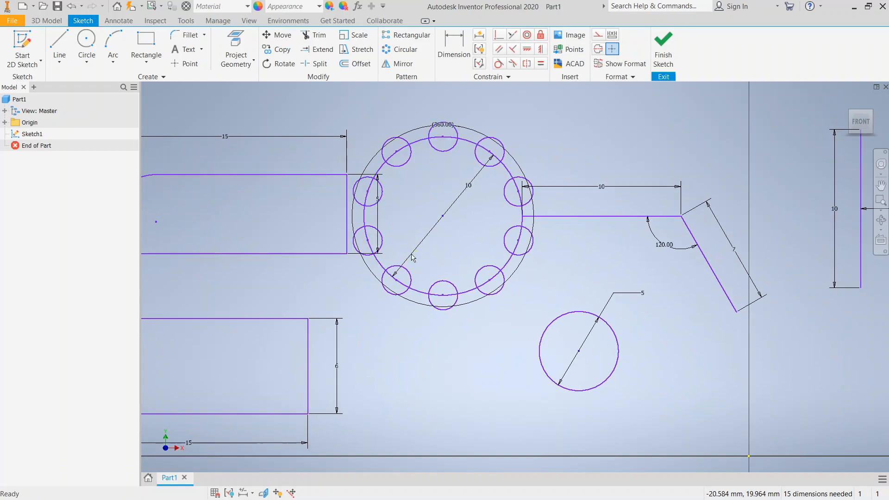
middle_click_drag(452, 274, 326, 268)
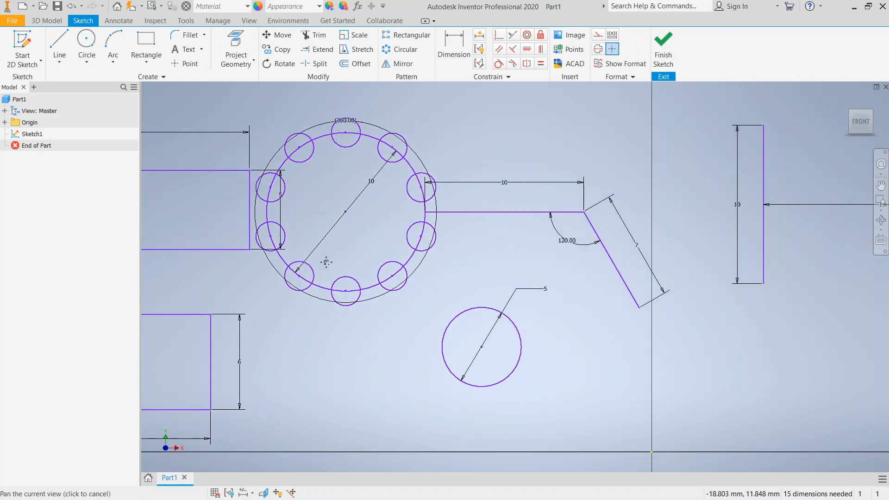
middle_click_drag(501, 109, 412, 119)
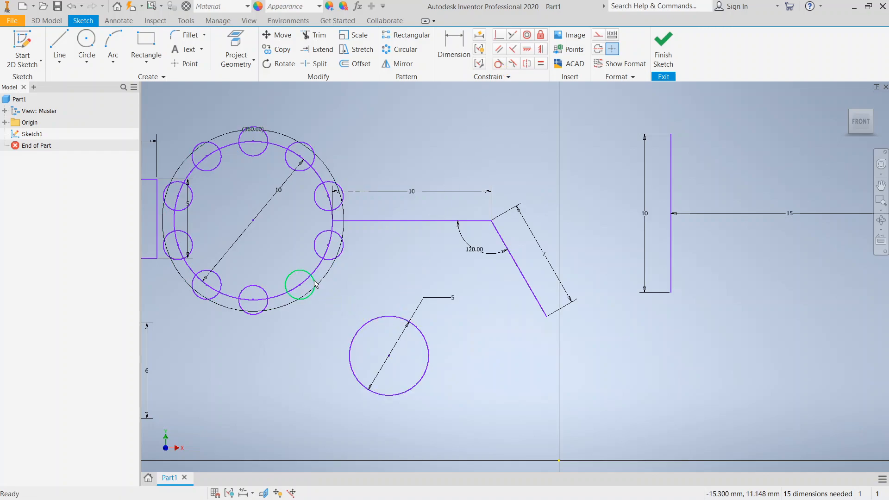
left_click(498, 64)
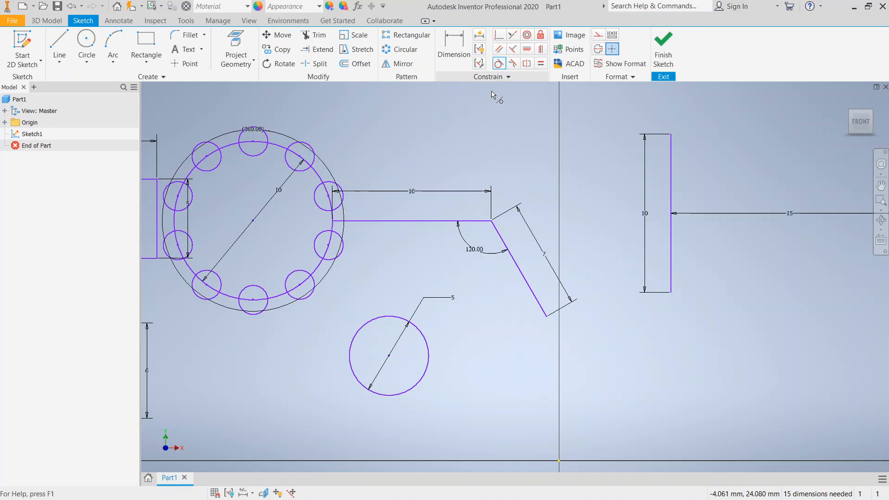
left_click(389, 316)
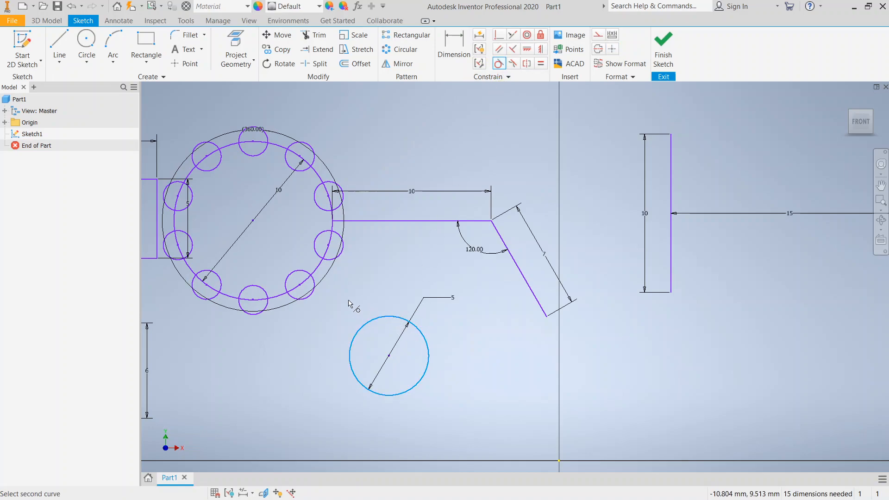
left_click(312, 298)
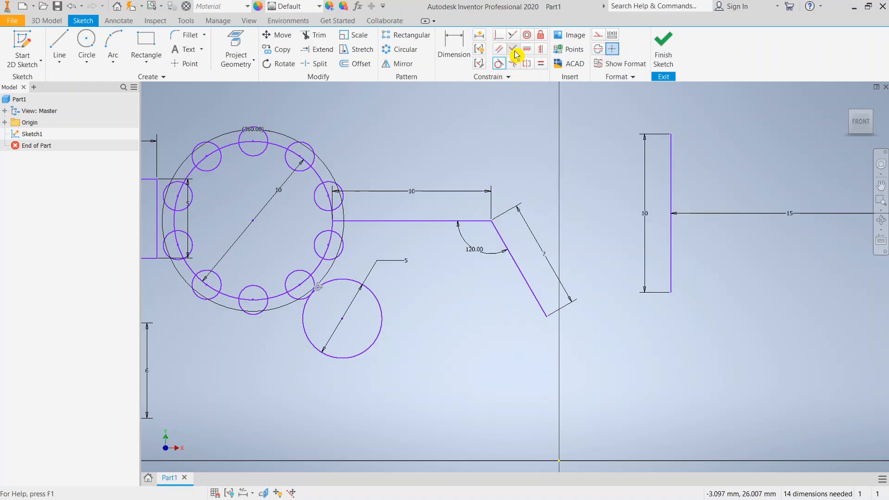
Step: Draw a single slanted line in the empty area to the right of the two vertical lines
middle_click_drag(502, 302, 420, 301)
middle_click_drag(526, 218, 445, 222)
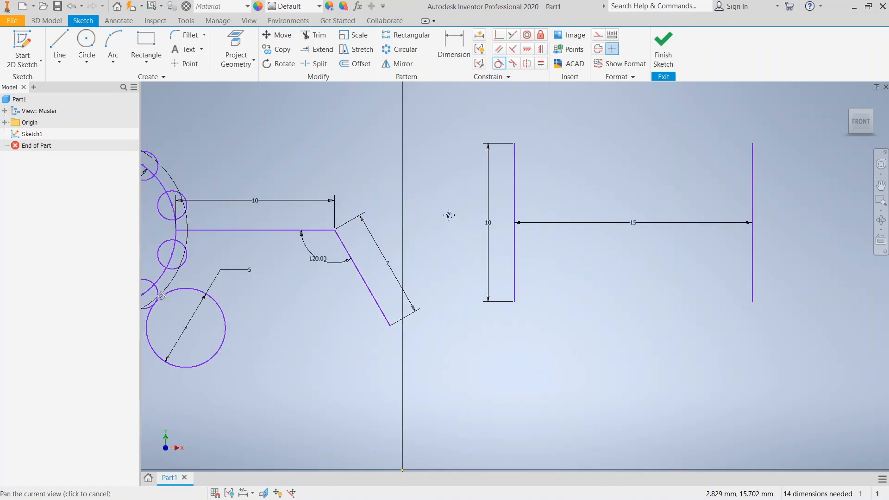
middle_click_drag(519, 132, 339, 141)
left_click(59, 51)
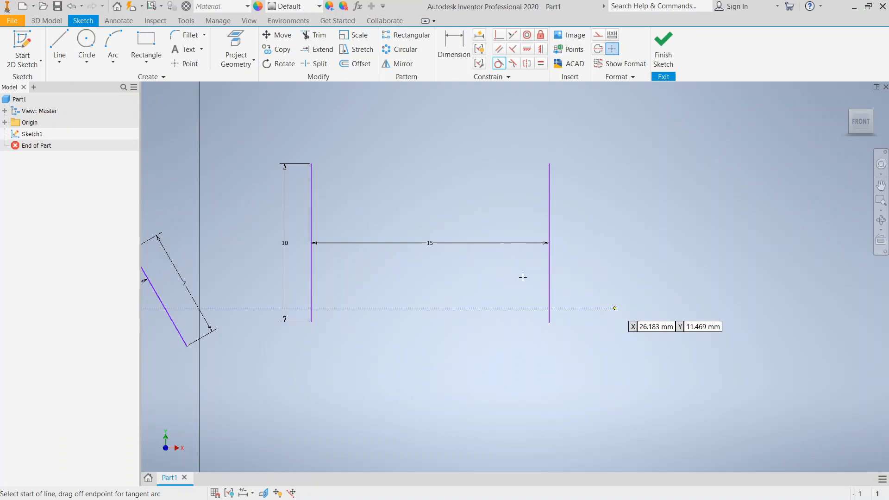
left_click(588, 298)
left_click(675, 173)
key("Escape")
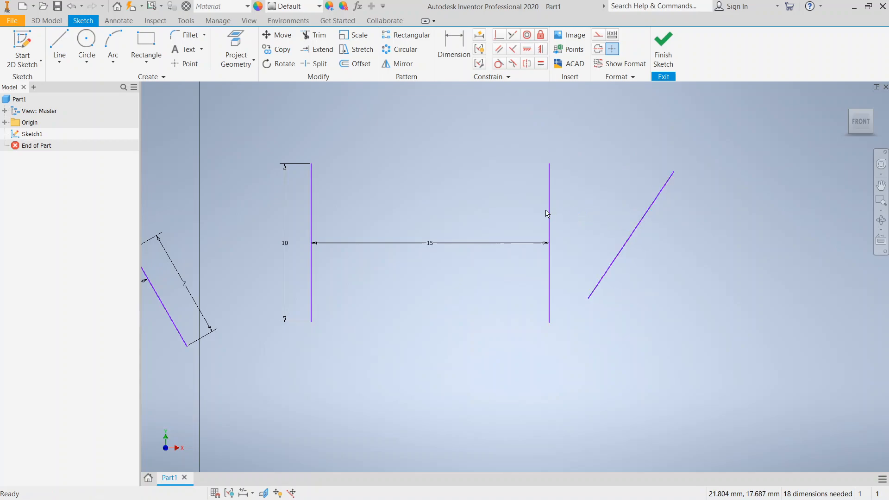
Step: Make the slanted line parallel to the offset vertical line with a parallel constraint
left_click(499, 49)
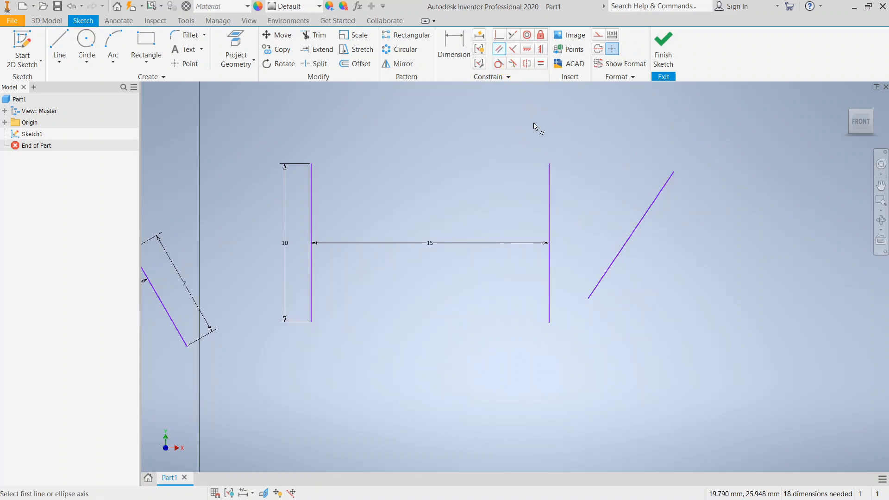
left_click(549, 213)
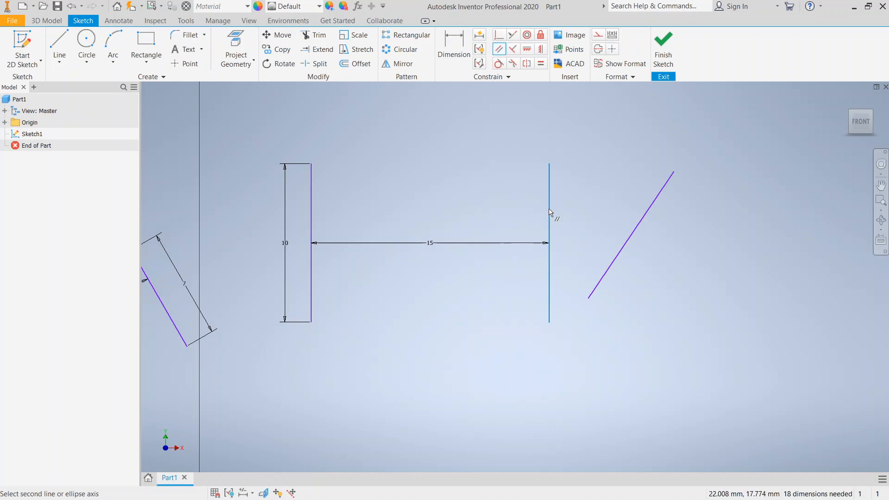
left_click(640, 217)
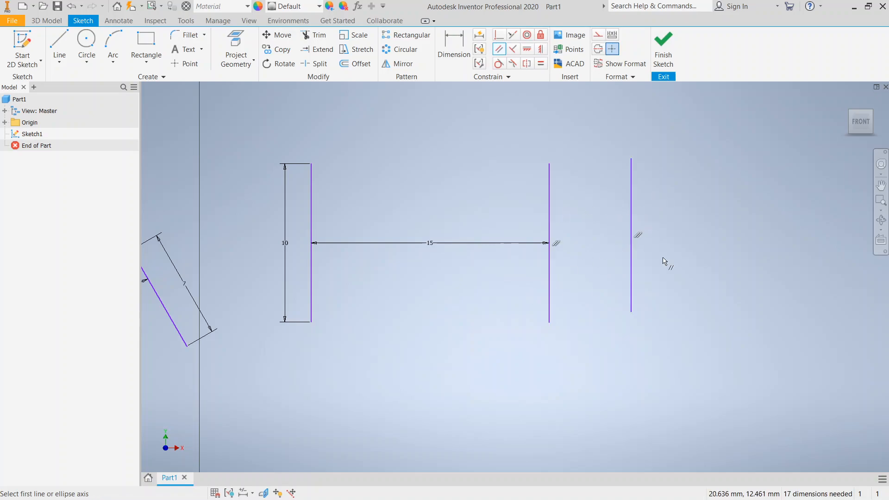
key("Escape")
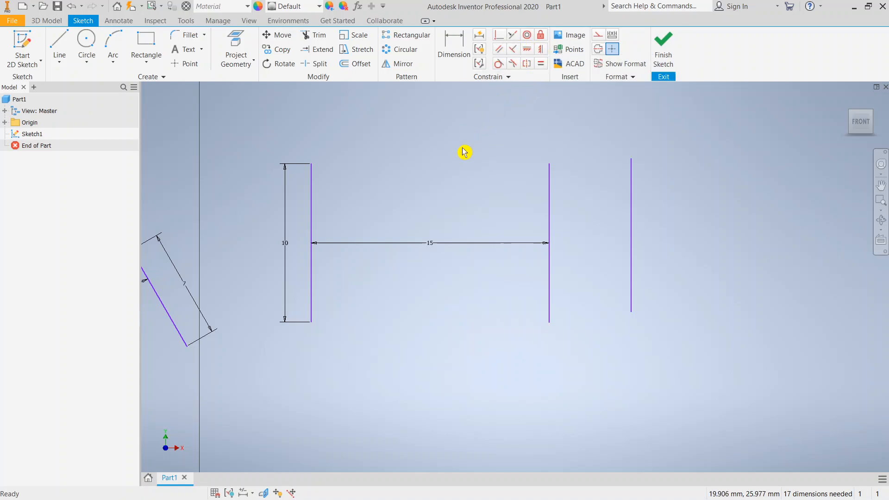
Step: Draw two separate circles side by side between the 15 mm spaced vertical lines, the right one slightly smaller
left_click(93, 41)
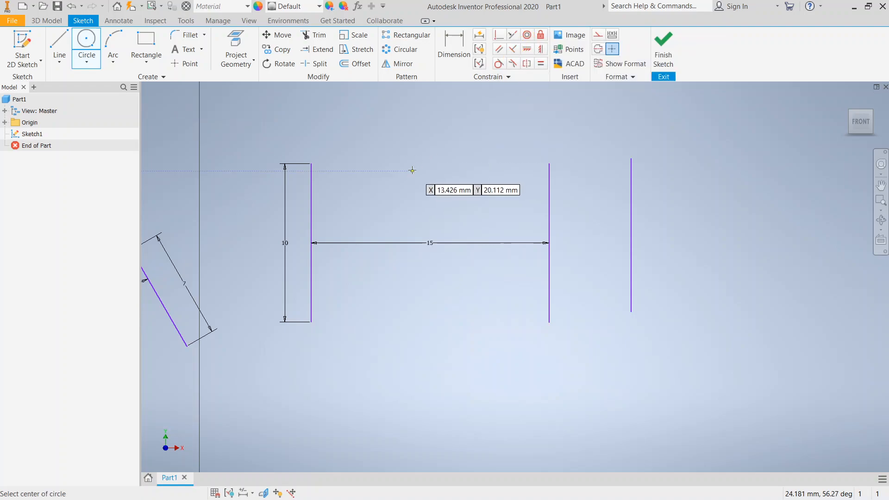
left_click(368, 177)
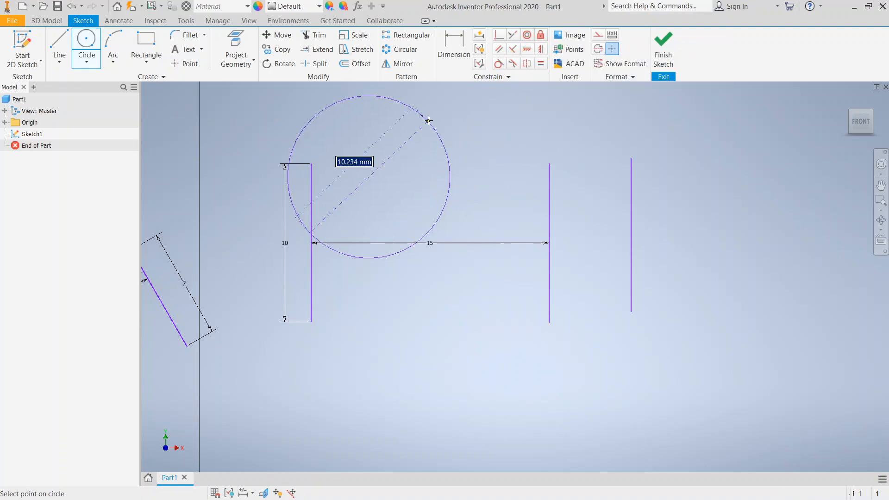
left_click(404, 147)
key("Escape")
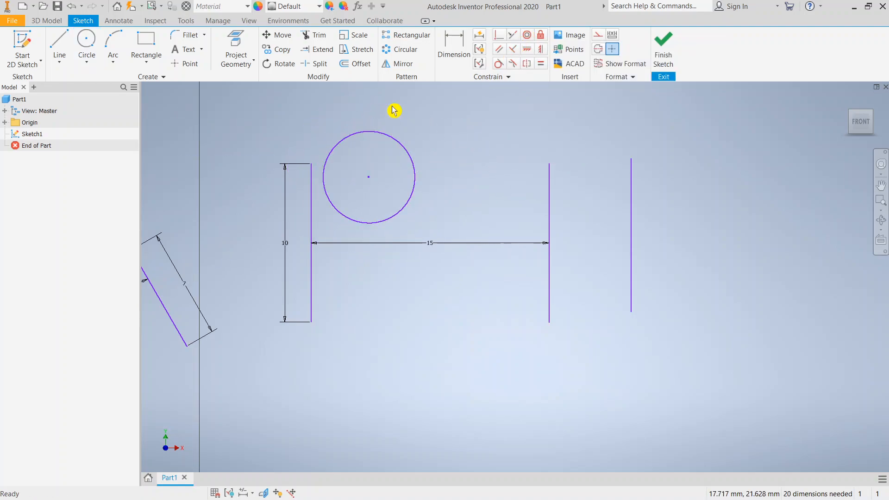
left_click(87, 42)
left_click(466, 158)
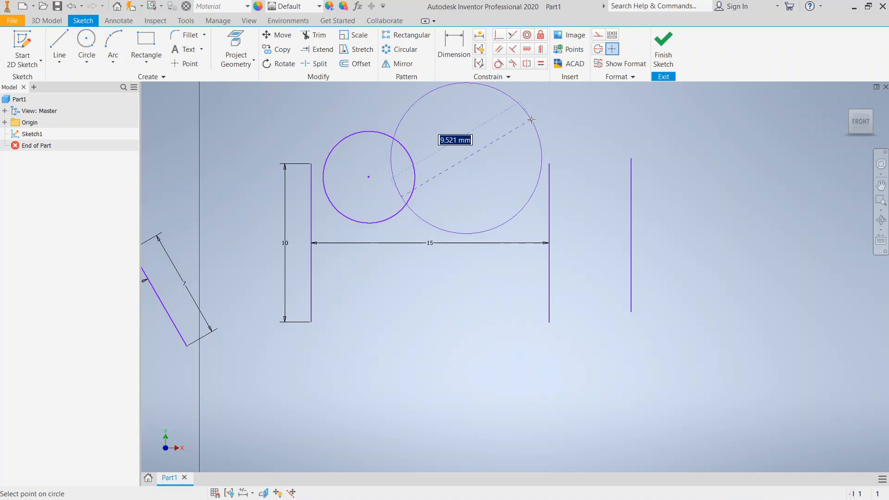
left_click(498, 142)
key("Escape")
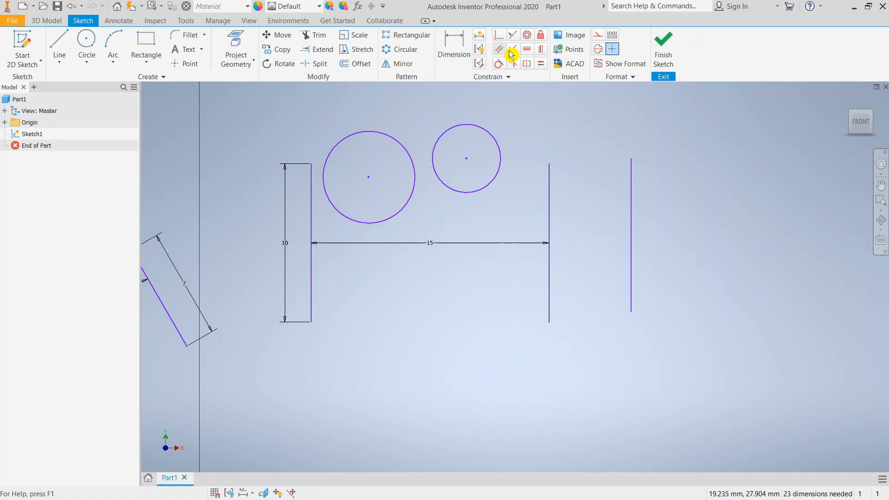
Step: Apply a concentric constraint to centre the smaller circle on the larger one and end the command
left_click(529, 38)
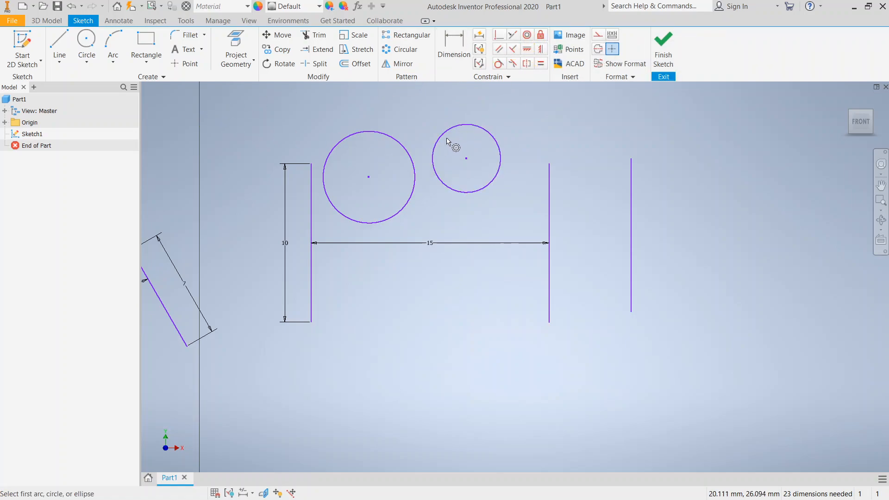
left_click(406, 147)
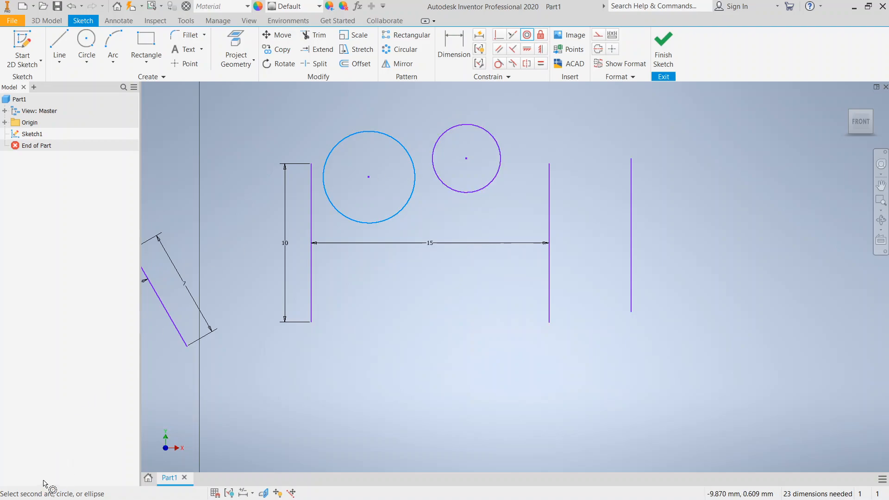
left_click(438, 149)
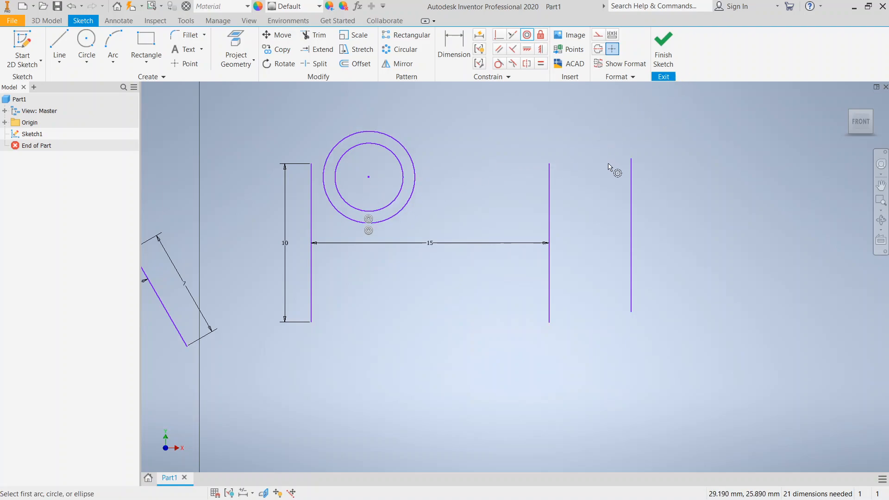
scroll(535, 212, "down", 5)
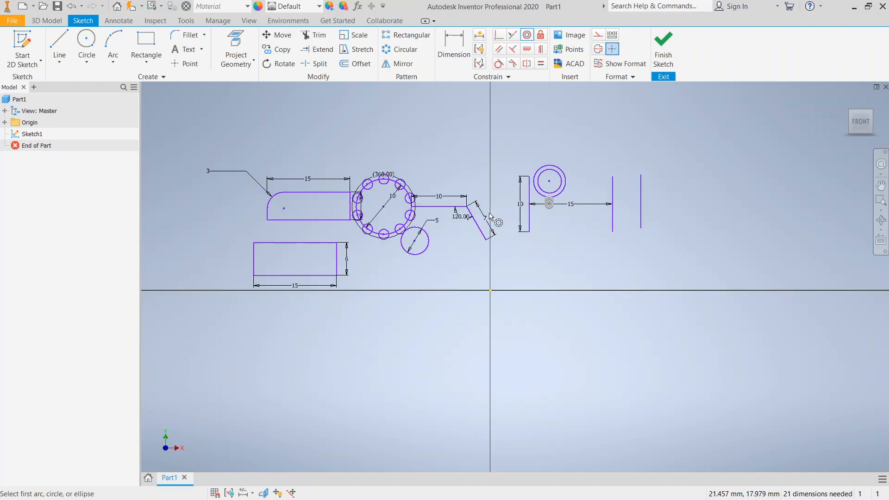
scroll(481, 218, "up", 4)
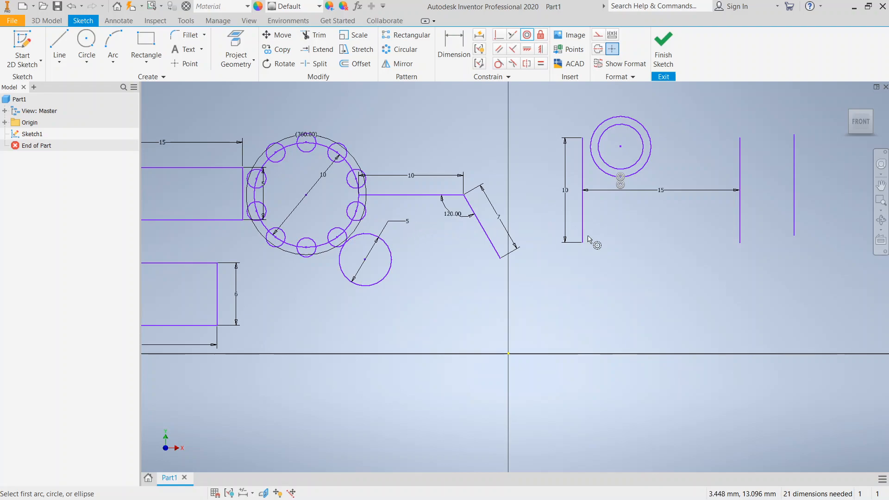
scroll(569, 233, "down", 3)
key("Escape")
Step: Delete the lower 15 by 6 mm rectangle and the filleted rectangle above it, including its leftover vertical edge
left_click_drag(391, 307, 260, 252)
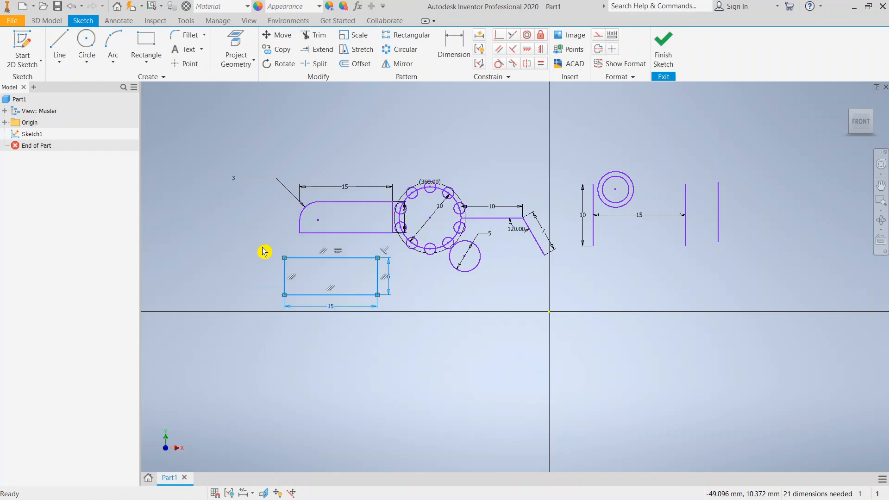
key("Delete")
left_click_drag(347, 260, 260, 167)
key("Delete")
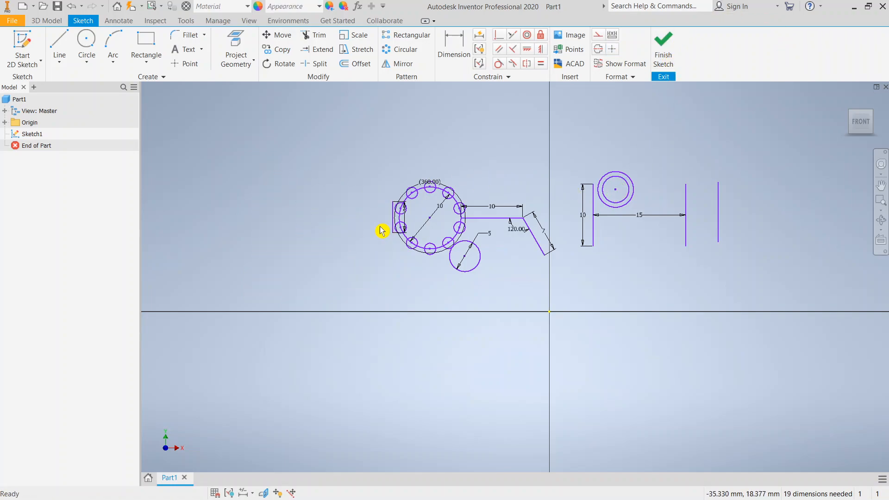
scroll(372, 227, "up", 7)
scroll(403, 227, "up", 6)
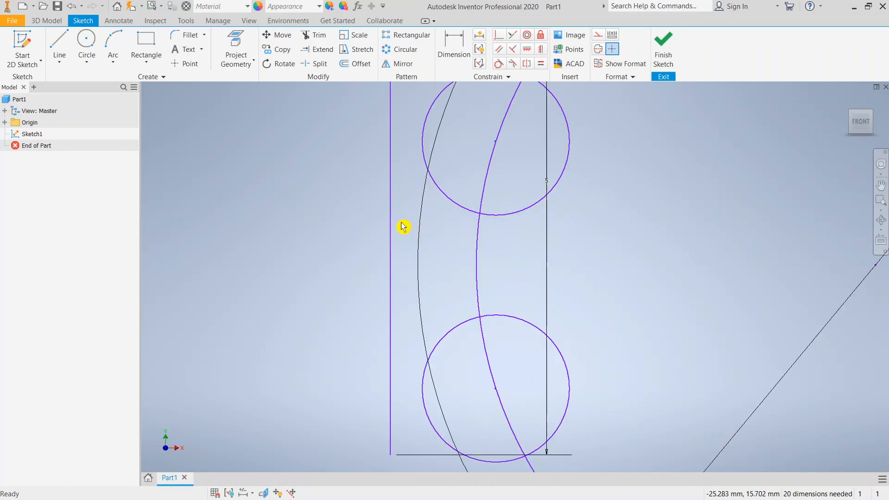
scroll(381, 202, "down", 10)
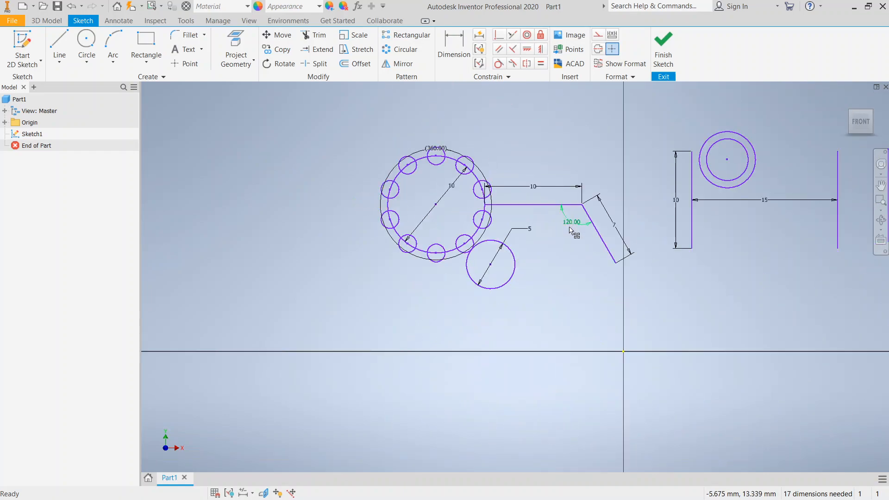
Step: Delete the 5 mm circle, the connected lines, the vertical lines and the concentric circles, keeping only the circular pattern and its base circle
left_click(507, 281)
key("Delete")
left_click_drag(593, 266, 534, 174)
mouse_move(773, 272)
middle_mouse_down()
mouse_move(709, 254)
mouse_move(591, 263)
middle_mouse_up()
mouse_move(724, 271)
left_mouse_down()
mouse_move(454, 128)
mouse_move(498, 96)
mouse_move(492, 108)
left_mouse_up()
key("Delete")
middle_click_drag(333, 204, 587, 213)
scroll(523, 184, "down", 3)
middle_click_drag(520, 181, 470, 191)
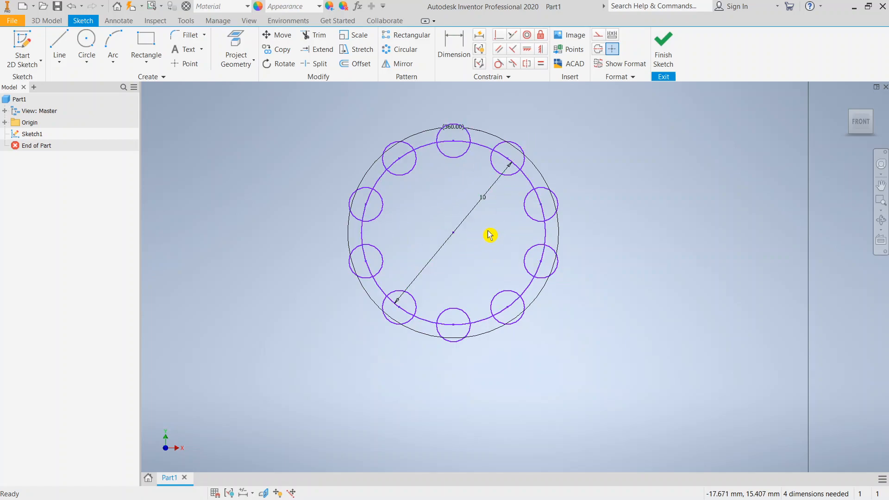
Step: Finish the sketch and extrude the notched profile inside the circular pattern to a distance of 4.5 mm
scroll(489, 236, "down", 3)
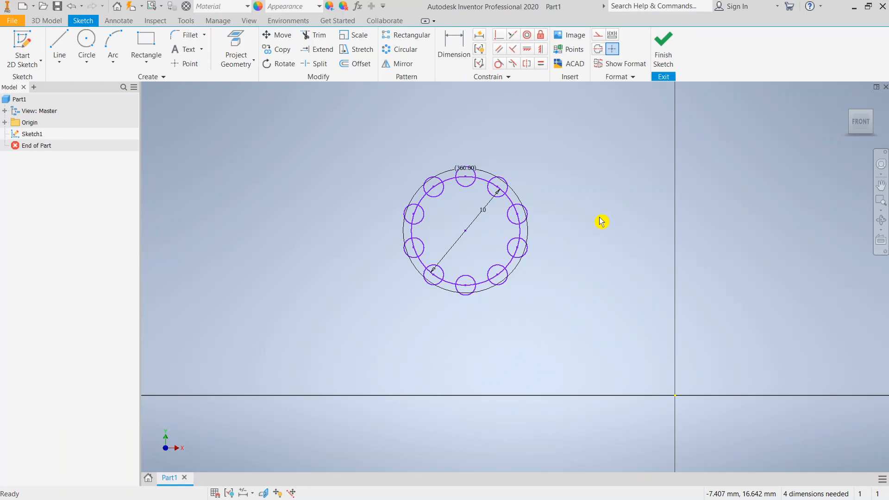
left_click(664, 52)
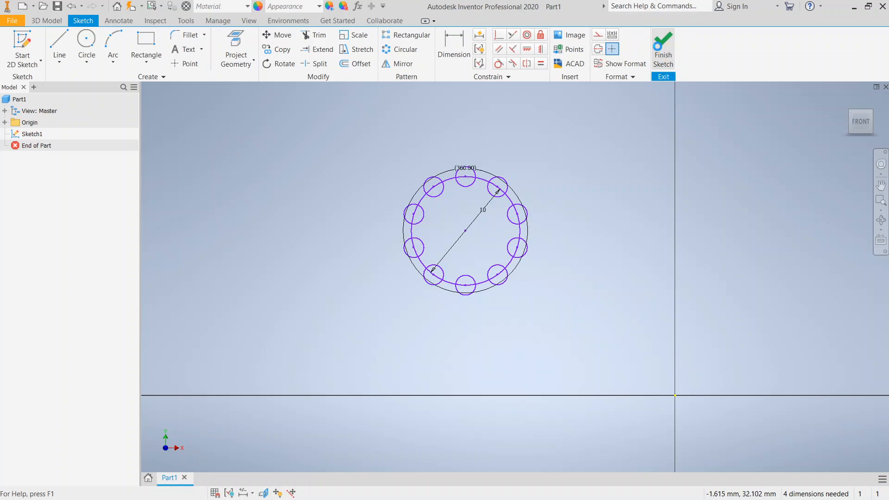
mouse_move(509, 250)
middle_mouse_down()
mouse_move(486, 292)
mouse_move(492, 363)
middle_mouse_up()
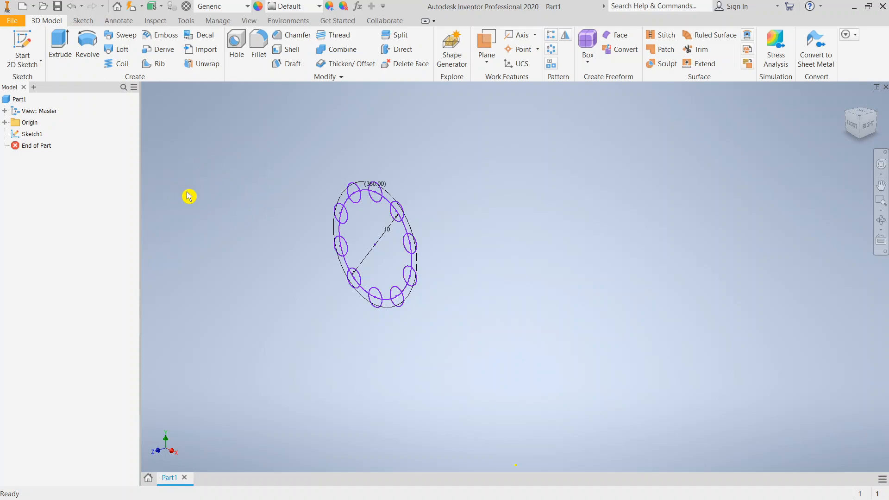
left_click(62, 48)
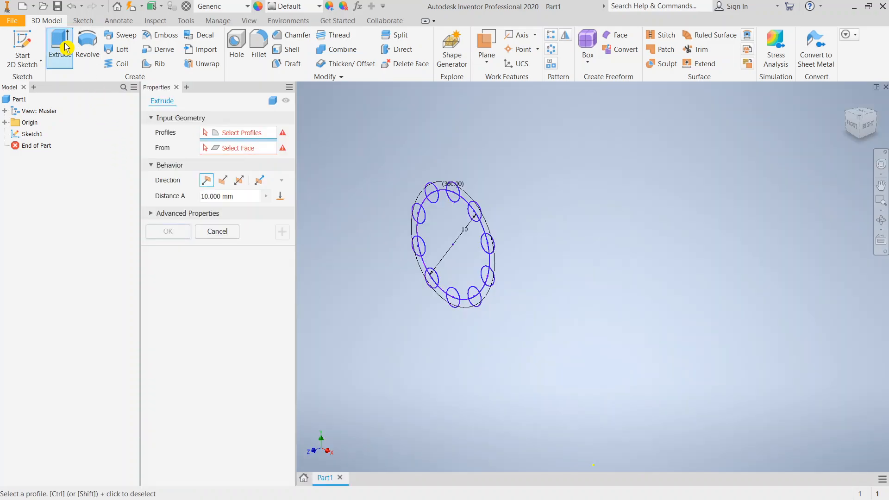
left_click(447, 227)
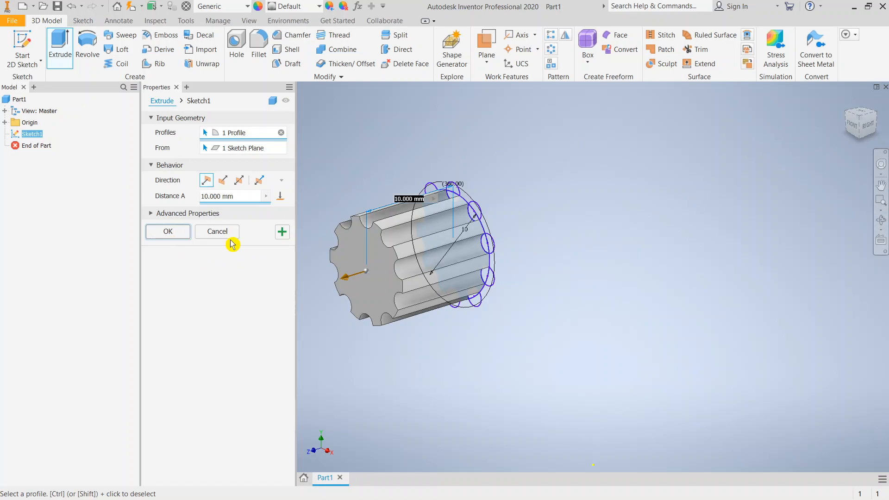
left_click_drag(345, 279, 394, 264)
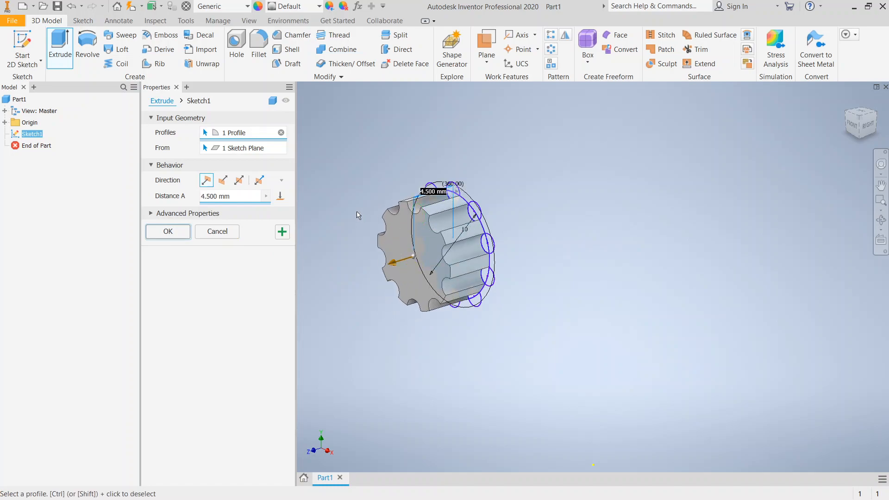
left_click(183, 234)
Step: Examine the extruded notched body from the front, right and top, turn the top view upright, and inspect it at an oblique angle
middle_click_drag(442, 273, 547, 258, "shift")
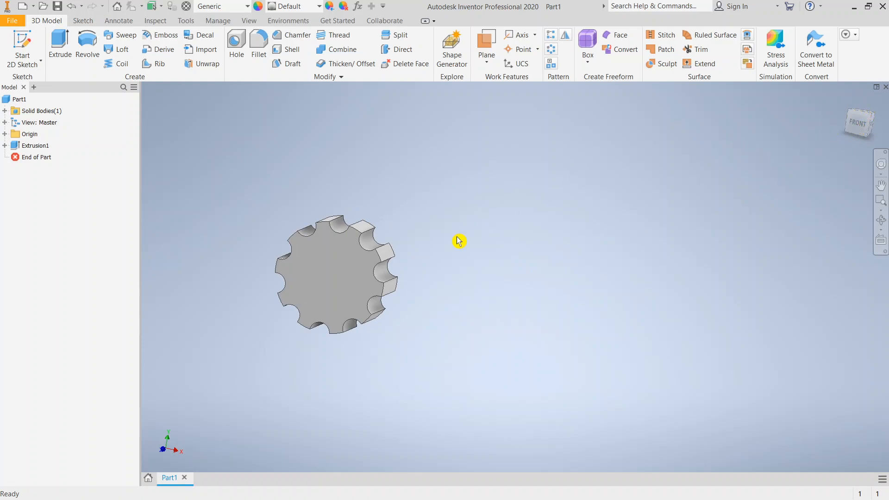
left_click(861, 125)
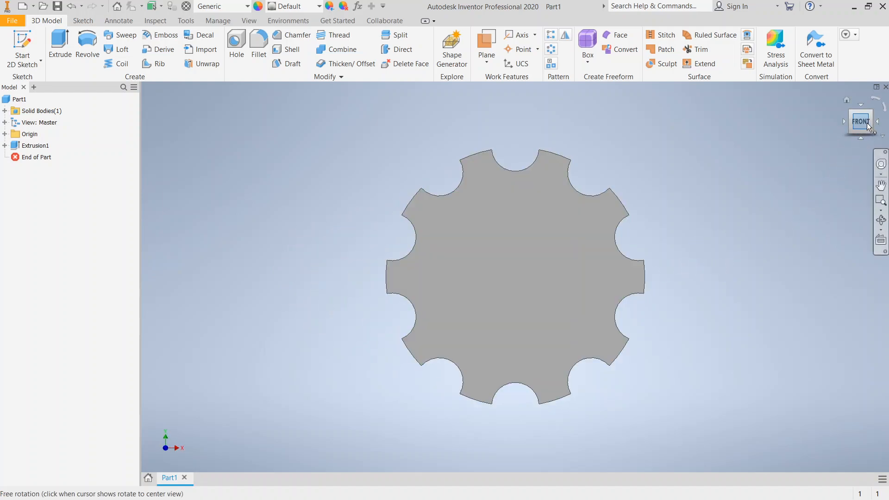
left_click(878, 122)
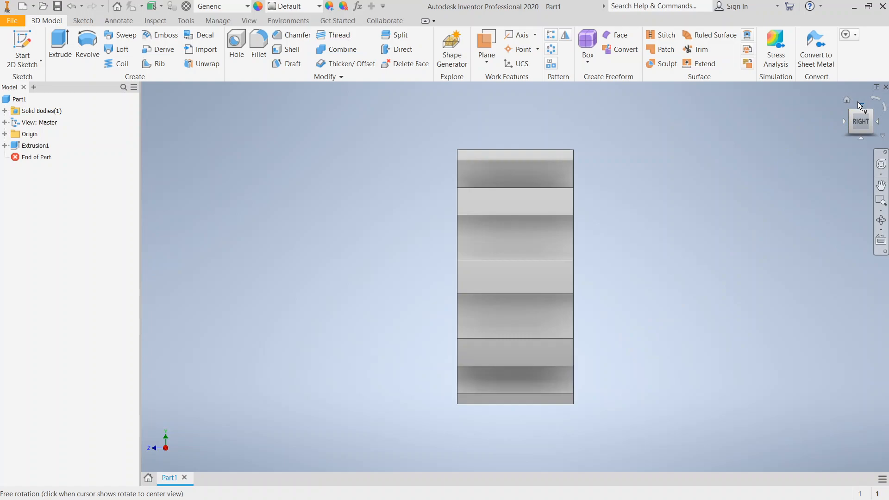
left_click(861, 103)
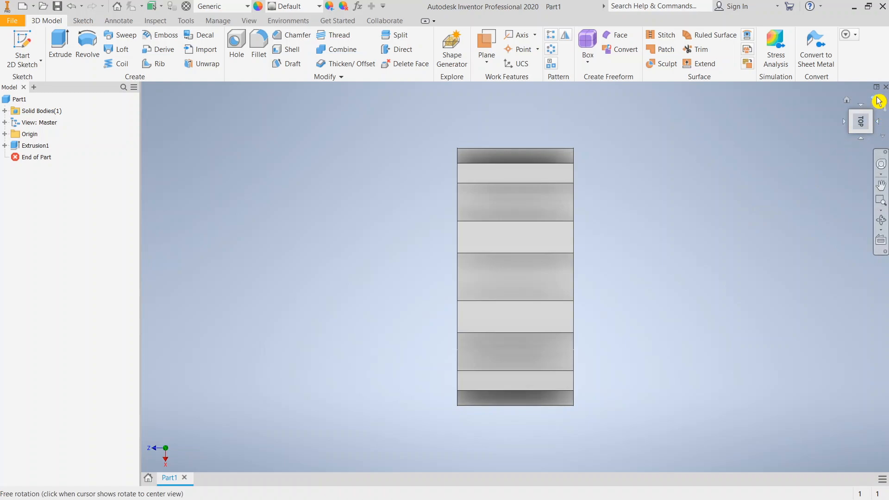
left_click(878, 101)
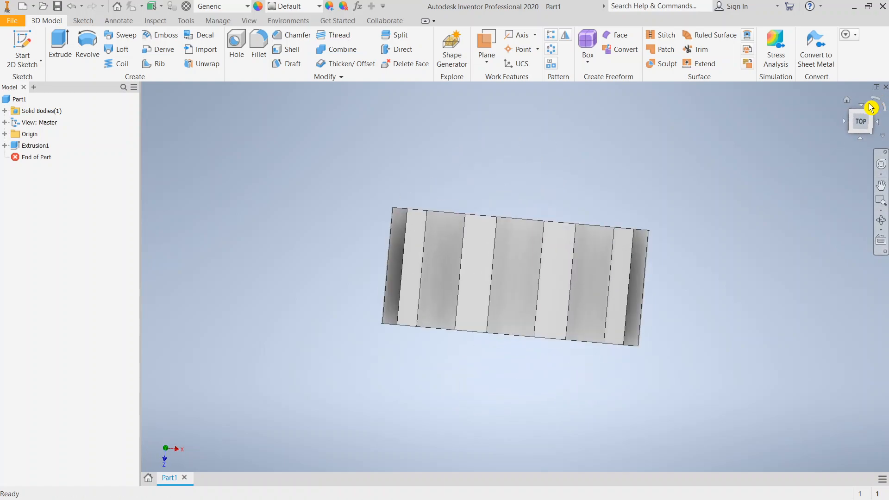
middle_click_drag(543, 382, 540, 364)
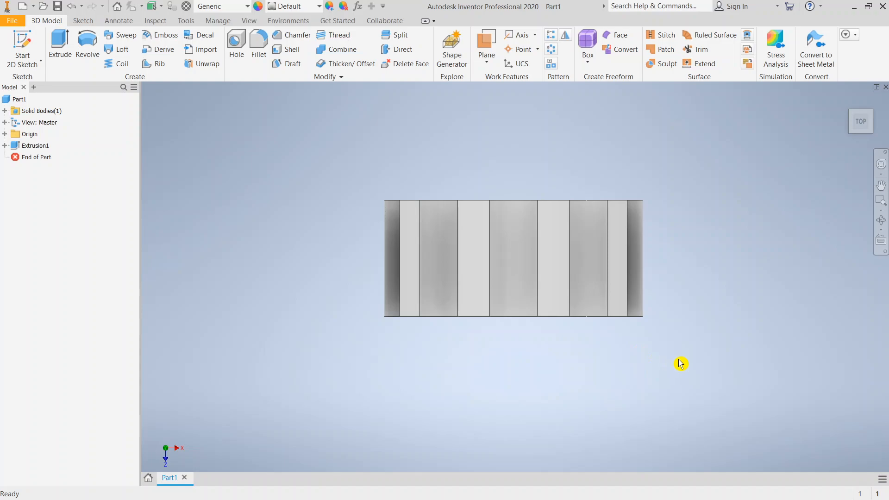
middle_click_drag(666, 346, 638, 332, "shift")
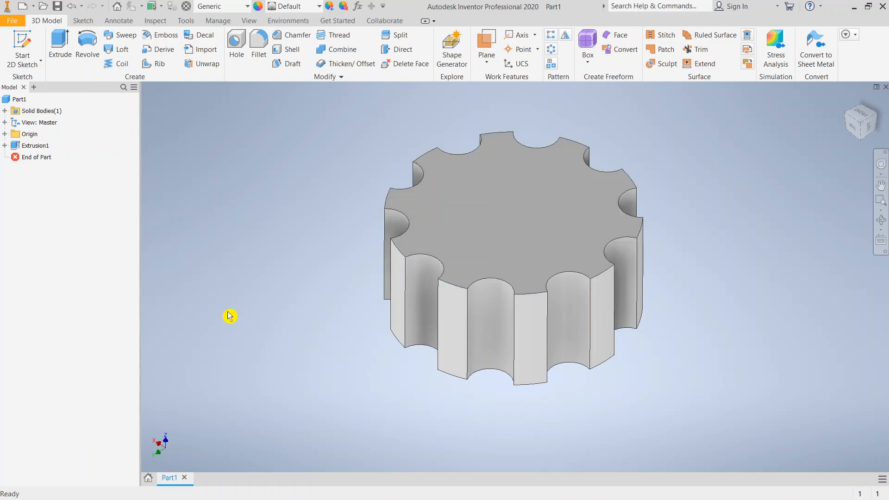
left_click(366, 254)
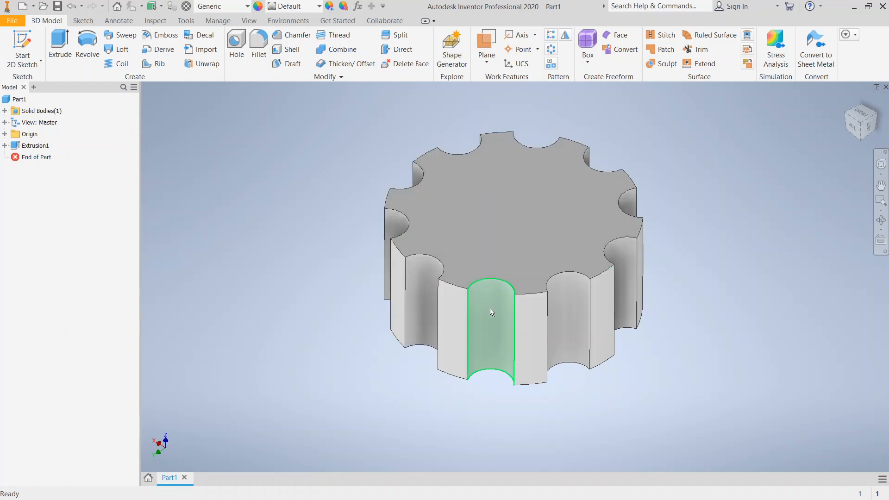
left_click(513, 329)
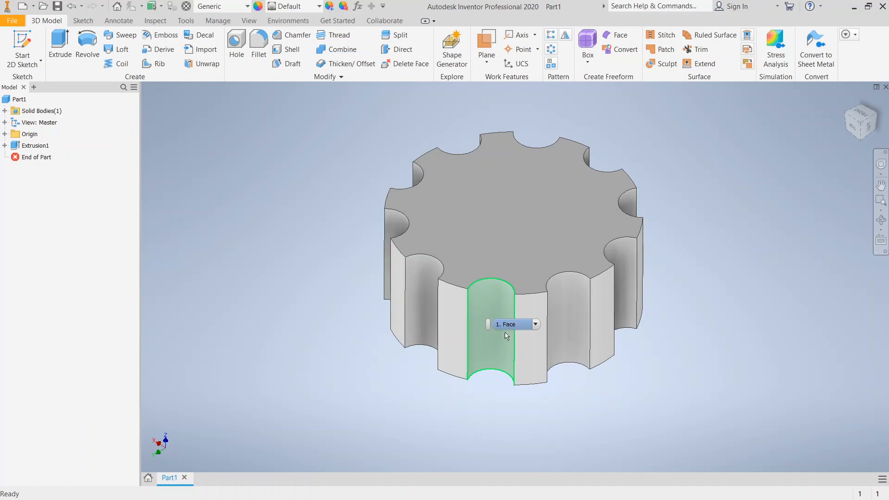